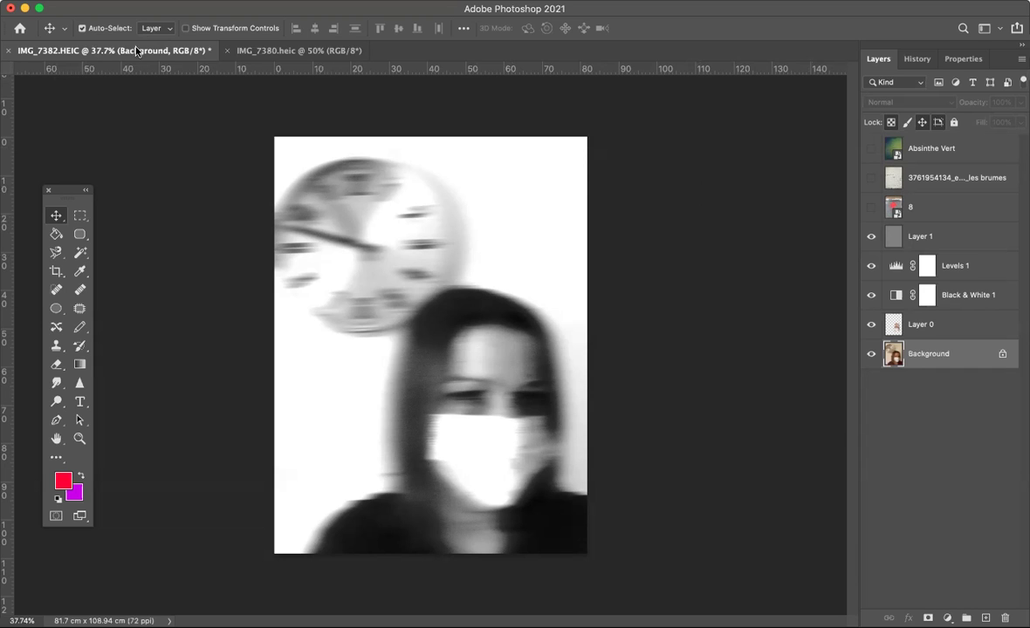
Switch to the IMG_7380.heic document and add a Black & White adjustment layer above the Background.
{"action": "left_click", "coordinate": [246, 50]}
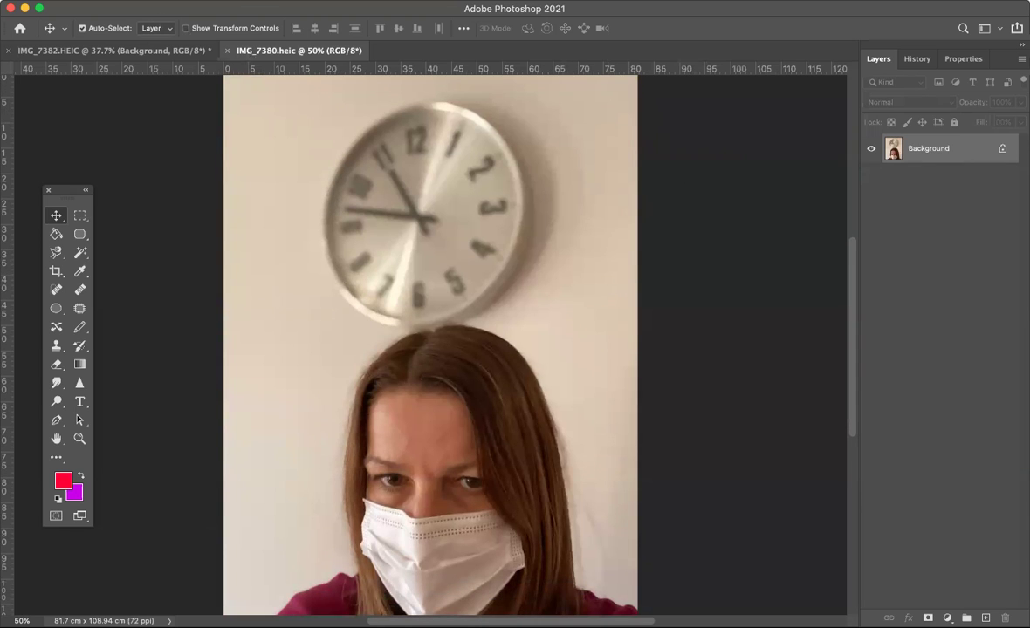
{"action": "left_click", "coordinate": [217, 0]}
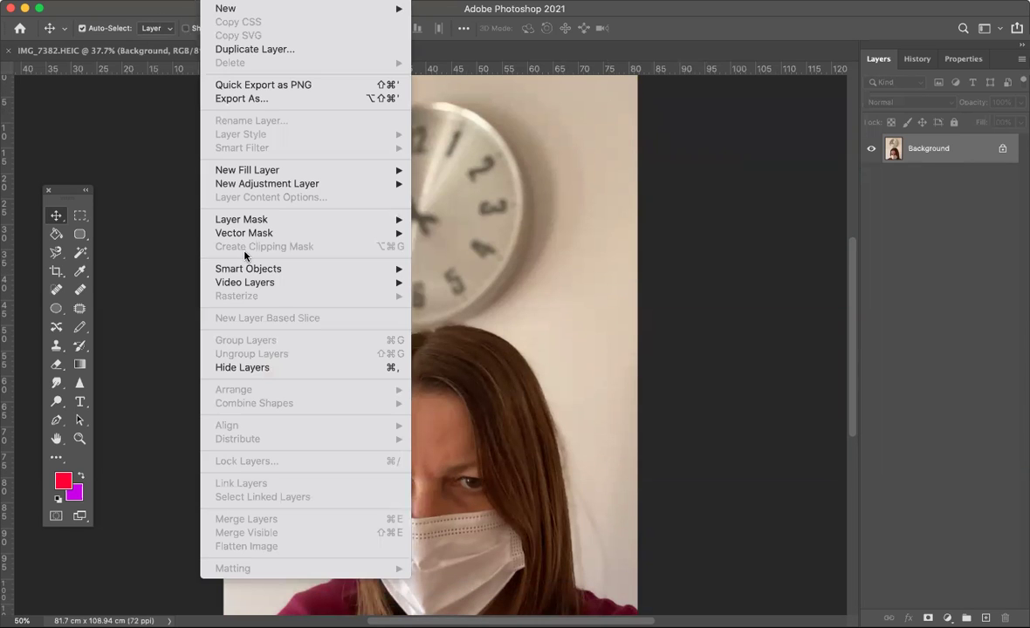
{"action": "mouse_move", "coordinate": [225, 179]}
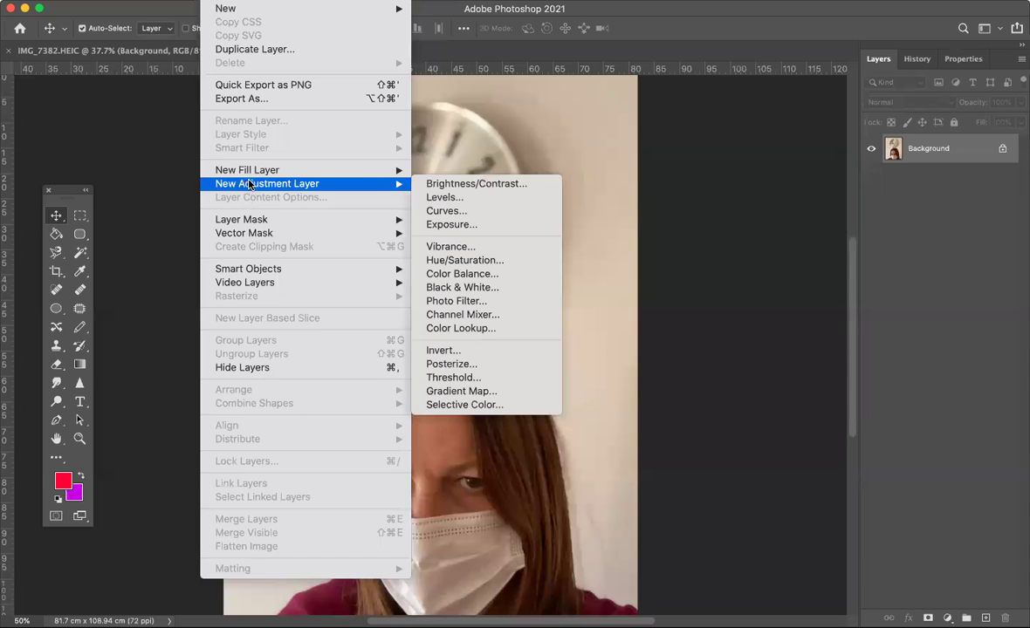
{"action": "mouse_move", "coordinate": [372, 174]}
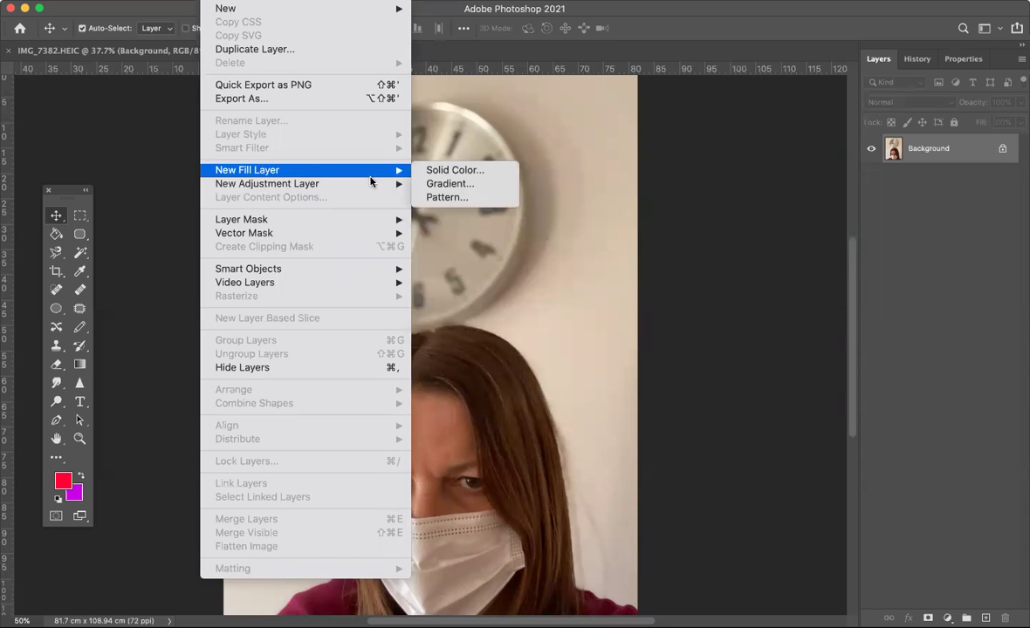
{"action": "mouse_move", "coordinate": [340, 183]}
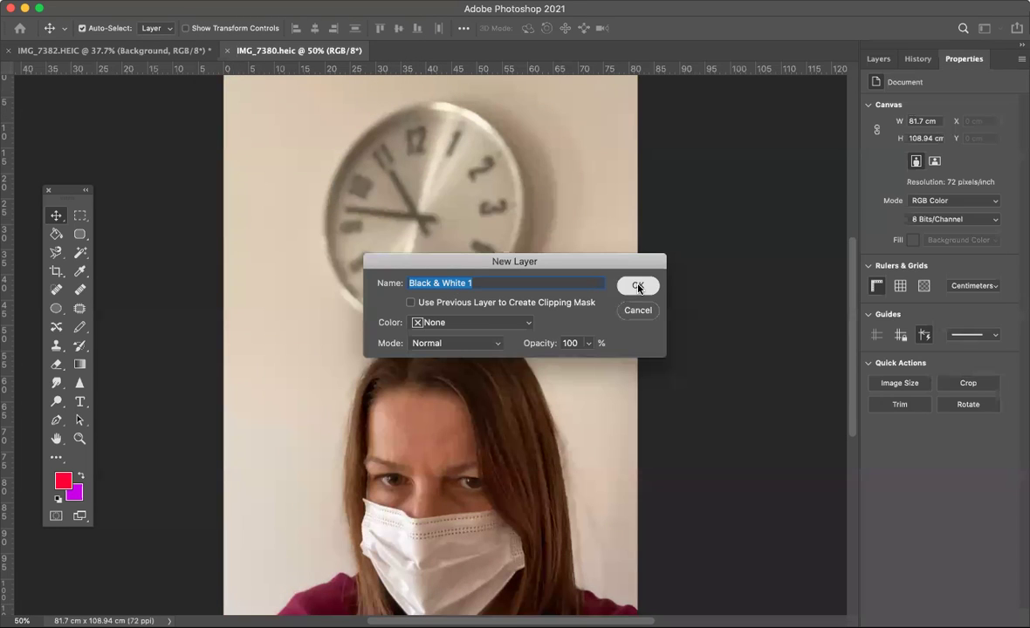
{"action": "left_click", "coordinate": [638, 287]}
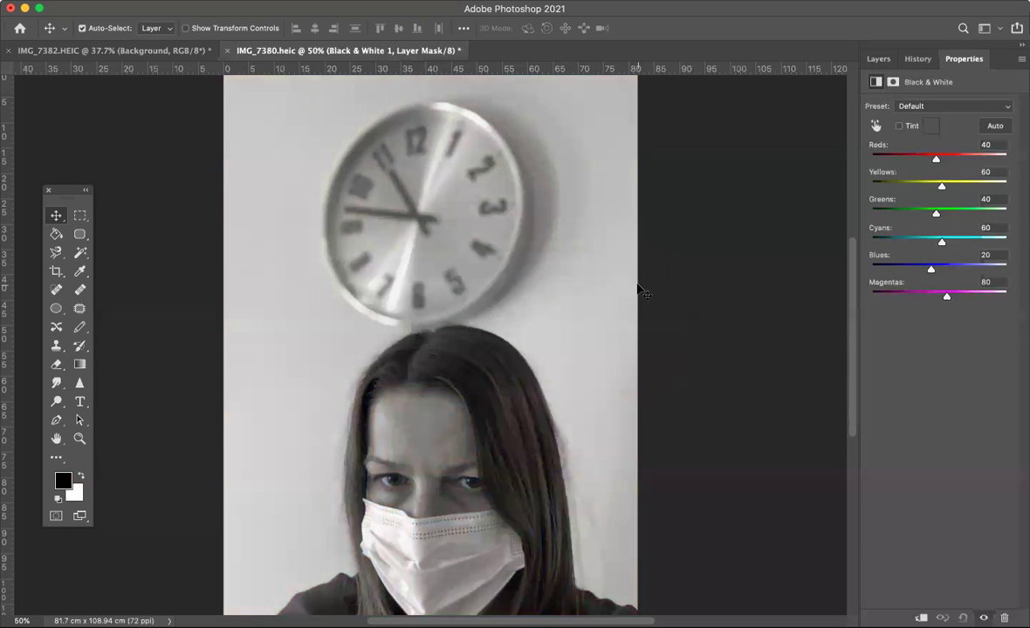
Try the Green Filter and High Contrast Blue Filter presets on the Black & White adjustment, and settle on Yellow Filter.
{"action": "left_click", "coordinate": [964, 112]}
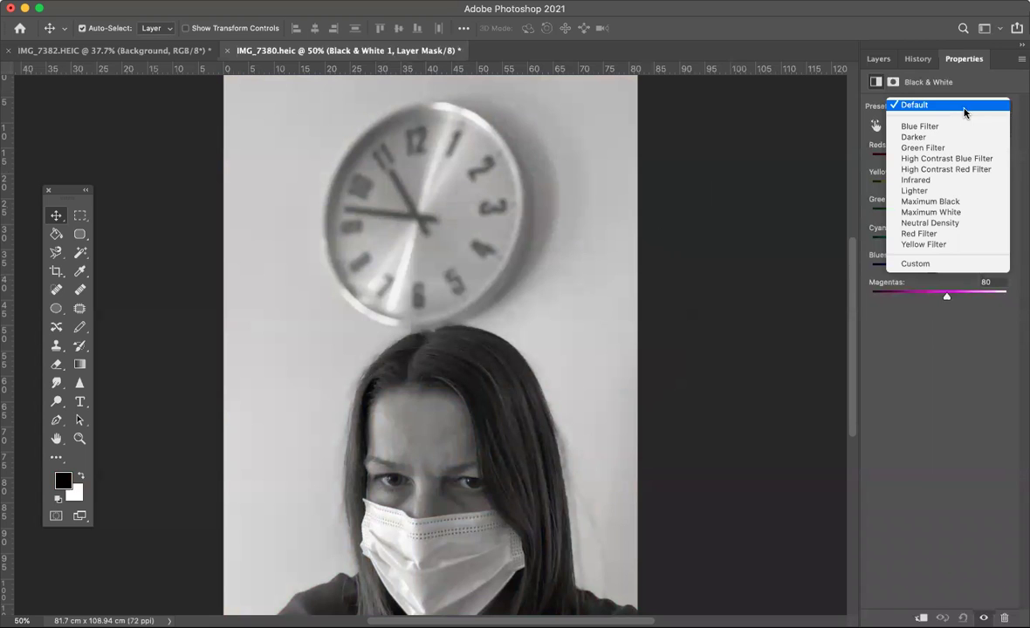
{"action": "left_click", "coordinate": [927, 149]}
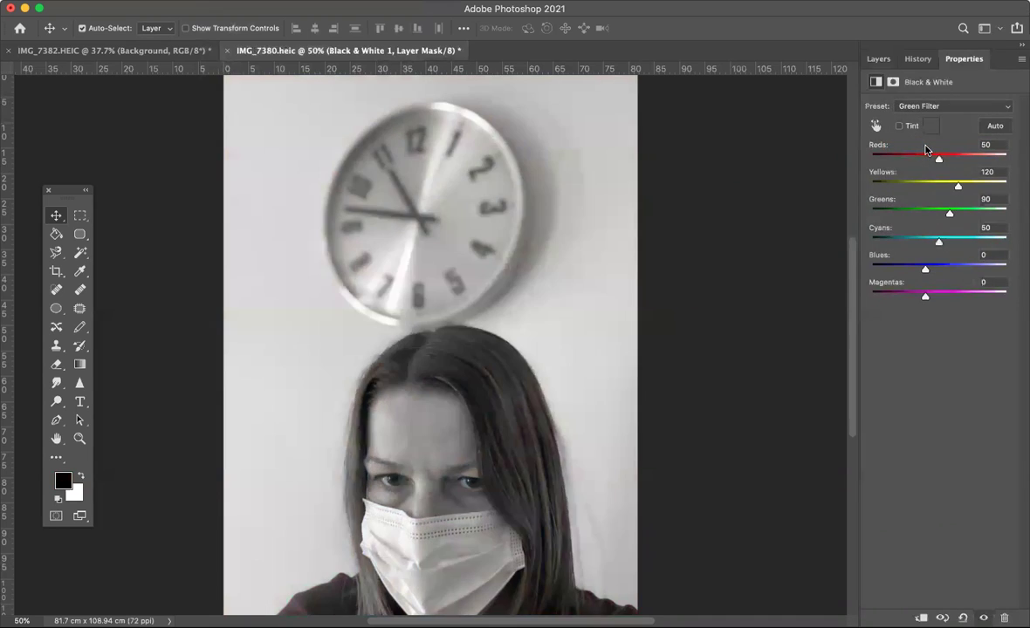
{"action": "left_click", "coordinate": [951, 107]}
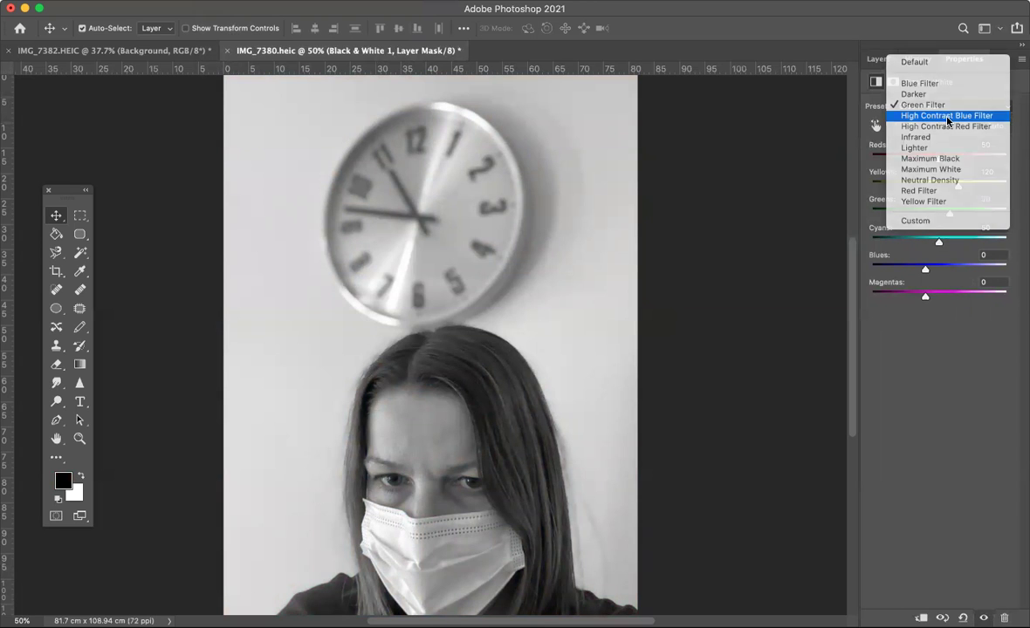
{"action": "left_click", "coordinate": [947, 116]}
{"action": "left_click", "coordinate": [939, 110]}
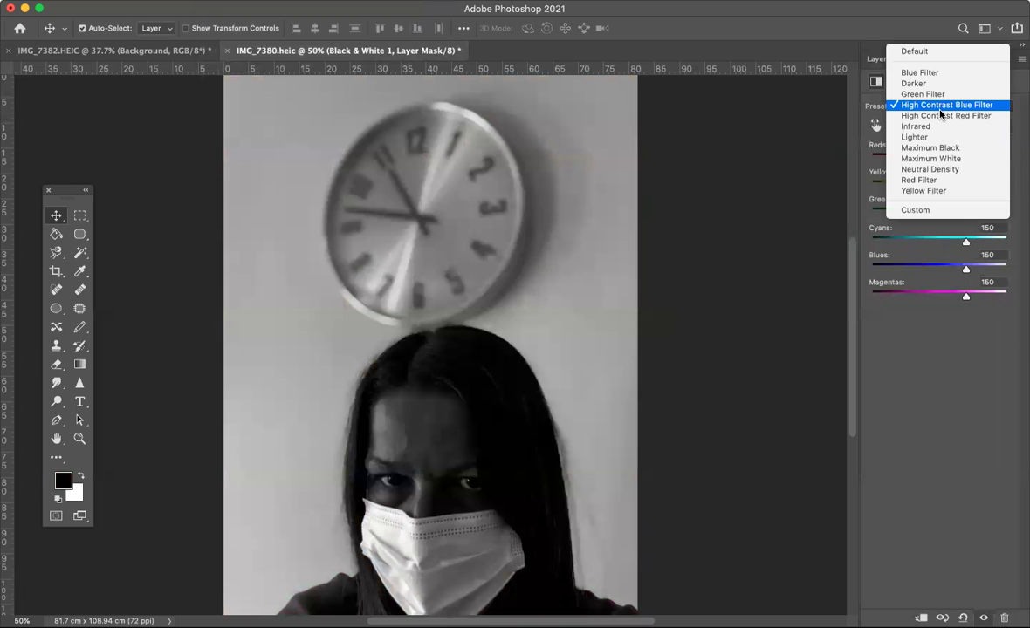
{"action": "left_click", "coordinate": [922, 191]}
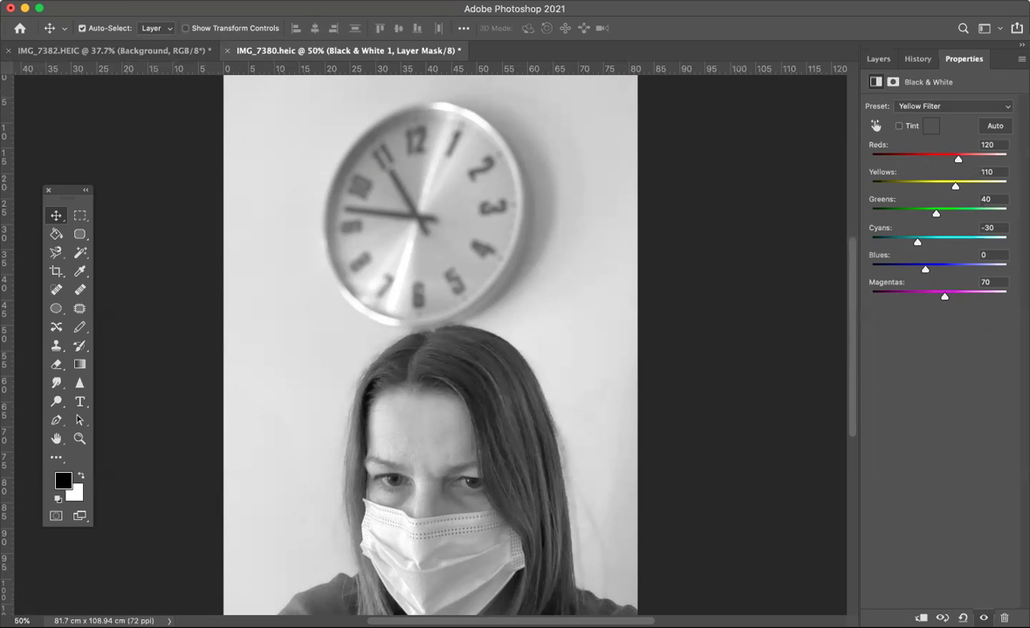
Add a Levels adjustment layer and set its input levels to 26, 1.03 and 222.
{"action": "left_click", "coordinate": [208, 1]}
{"action": "mouse_move", "coordinate": [236, 188]}
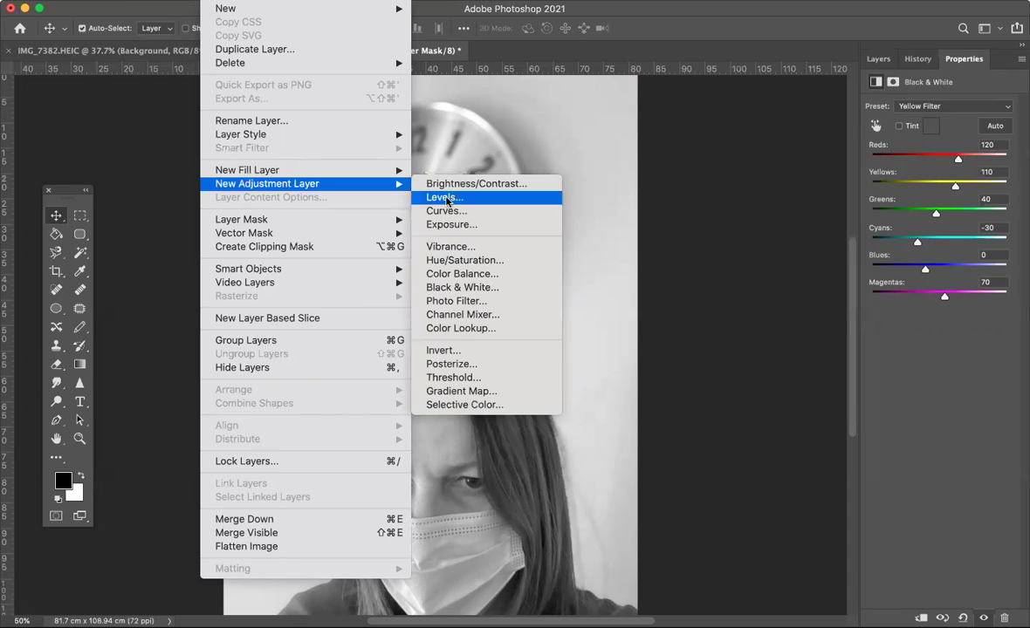
{"action": "left_click", "coordinate": [447, 200]}
{"action": "left_click", "coordinate": [642, 284]}
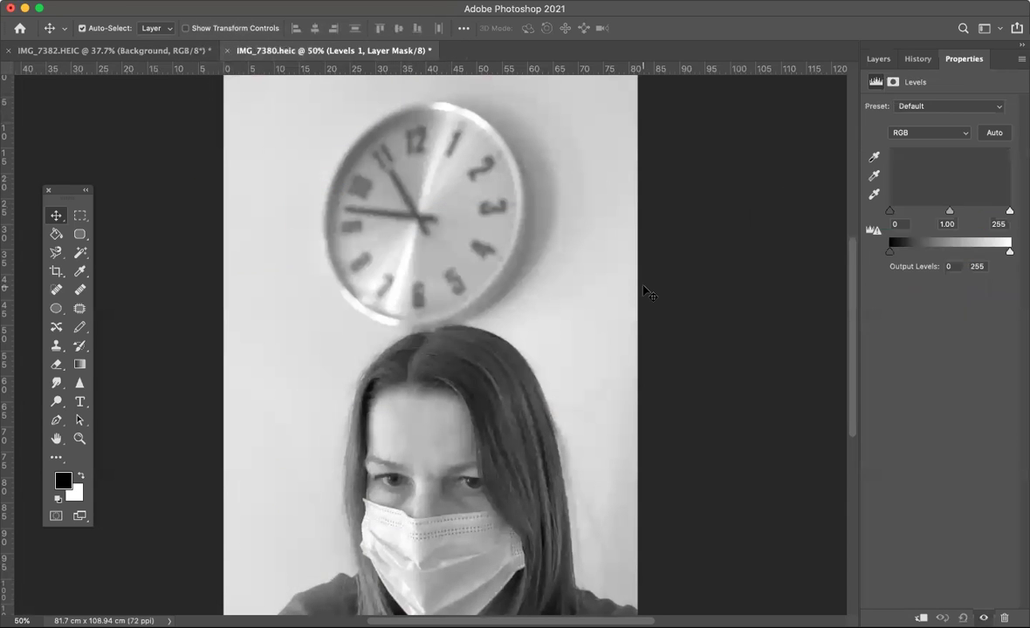
{"action": "left_click_drag", "start_coordinate": [889, 211], "coordinate": [901, 214]}
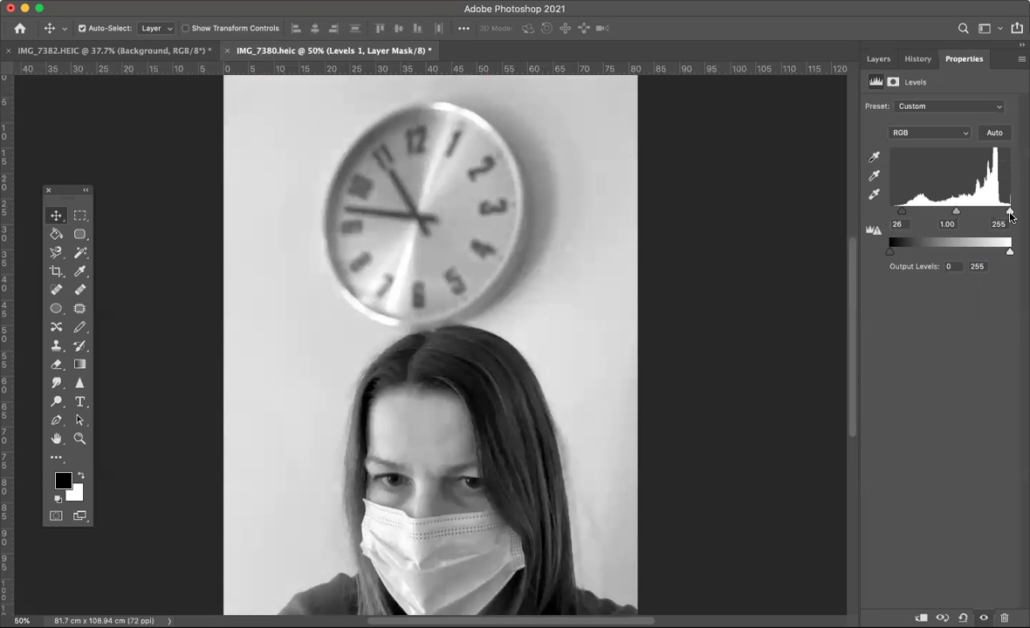
{"action": "left_click_drag", "start_coordinate": [1010, 212], "coordinate": [947, 218]}
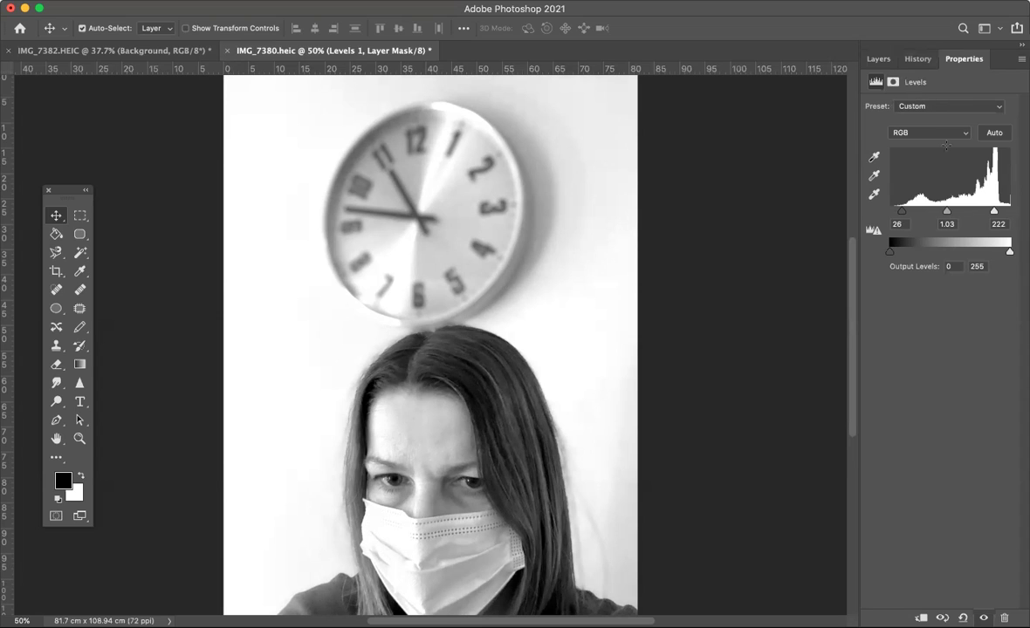
{"action": "left_click", "coordinate": [800, 225]}
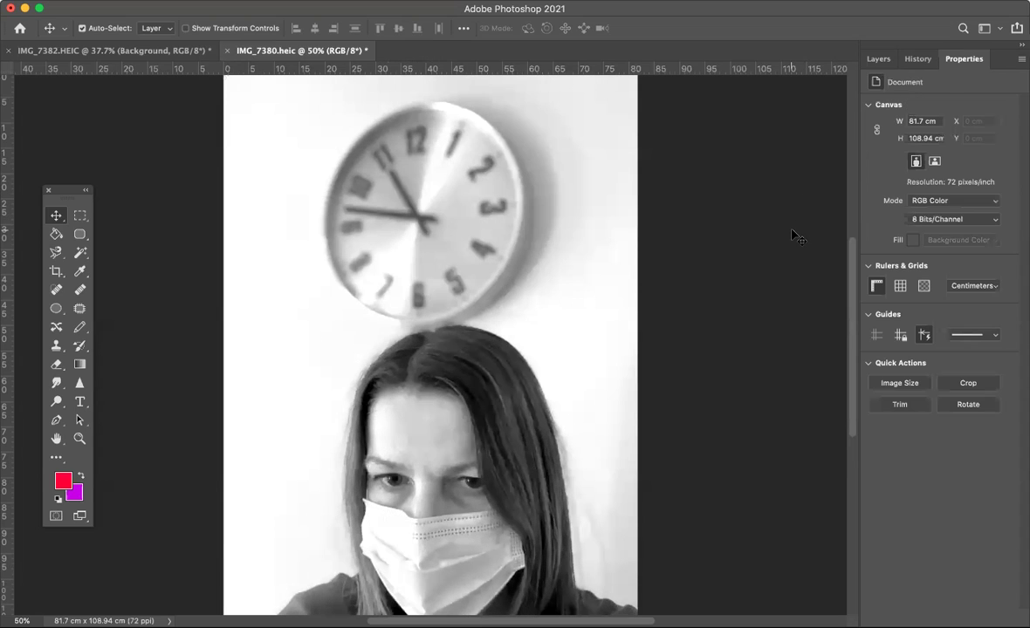
Toggle the visibility of the Black & White and Levels adjustment layers off and on to compare their effect.
{"action": "left_click", "coordinate": [879, 59]}
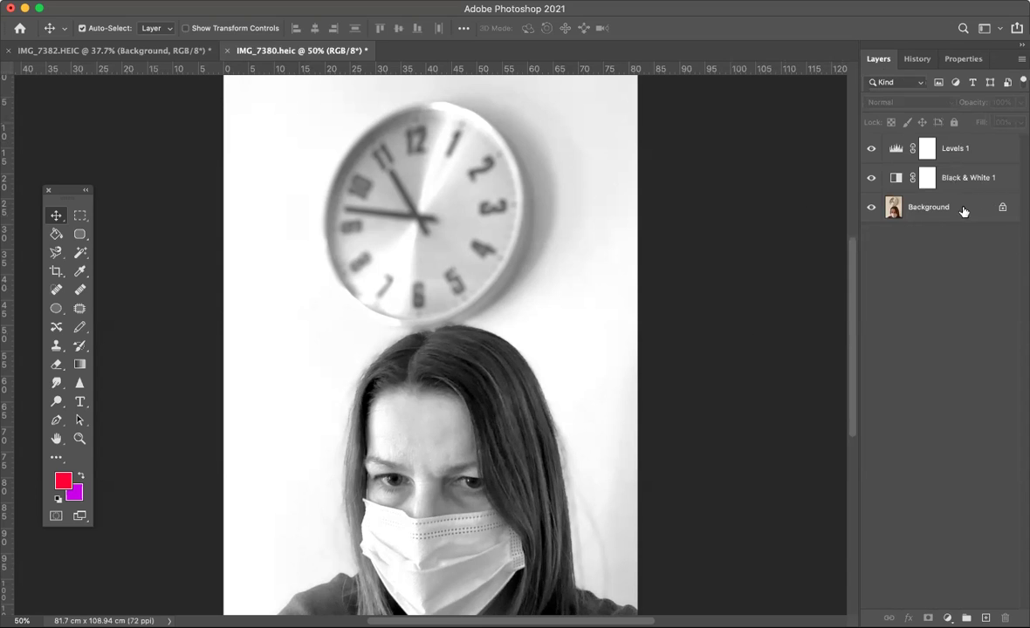
{"action": "left_click", "coordinate": [871, 178]}
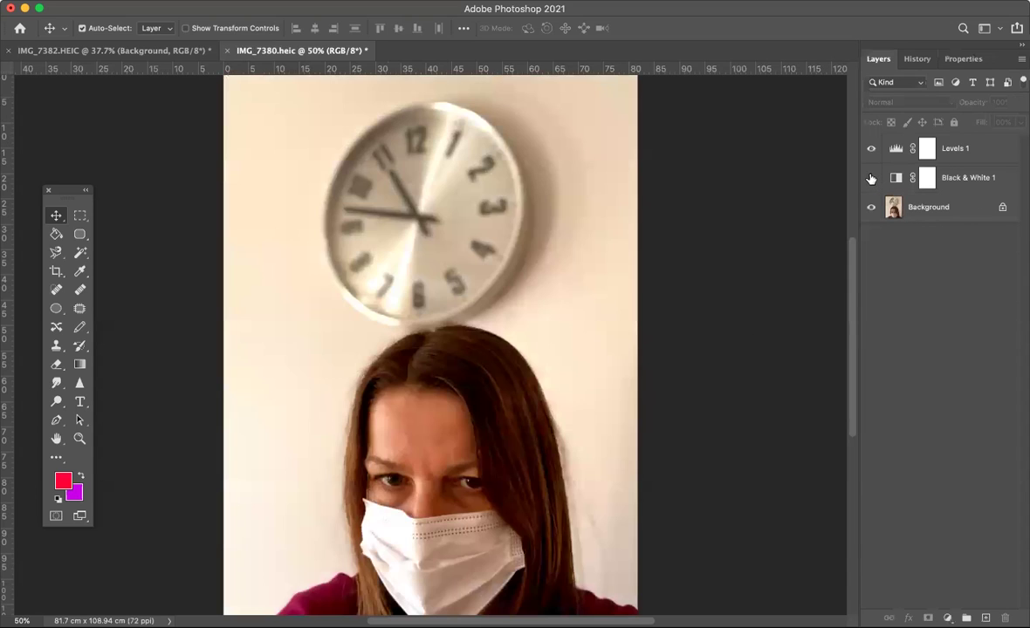
{"action": "left_click", "coordinate": [871, 178]}
{"action": "left_click", "coordinate": [870, 149]}
{"action": "left_click", "coordinate": [871, 148]}
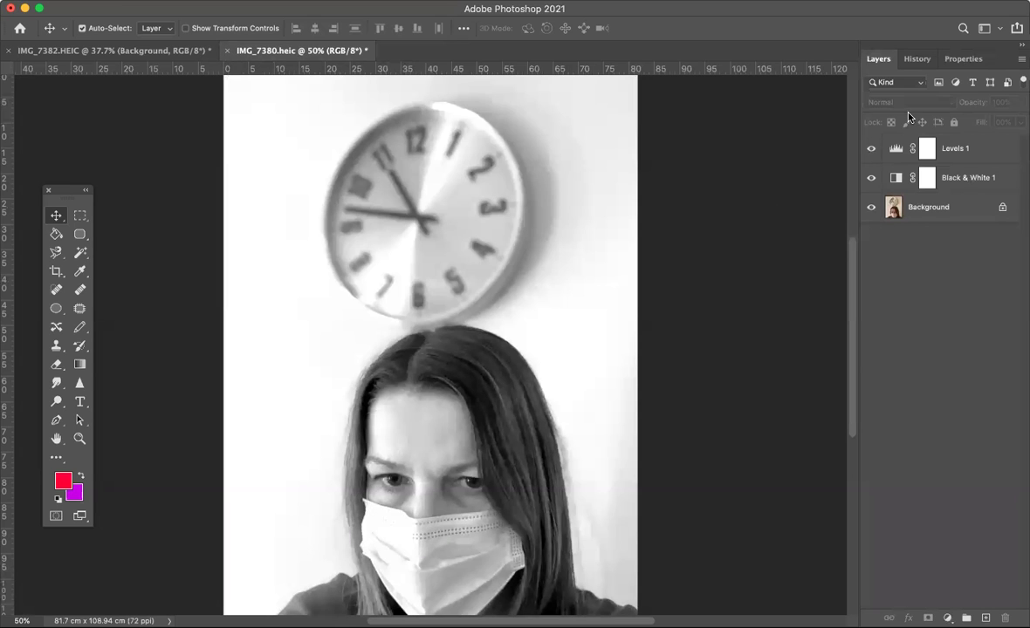
Apply a Motion Blur to the Background layer with an angle of 0° and a distance of 194 pixels.
{"action": "left_click", "coordinate": [947, 210]}
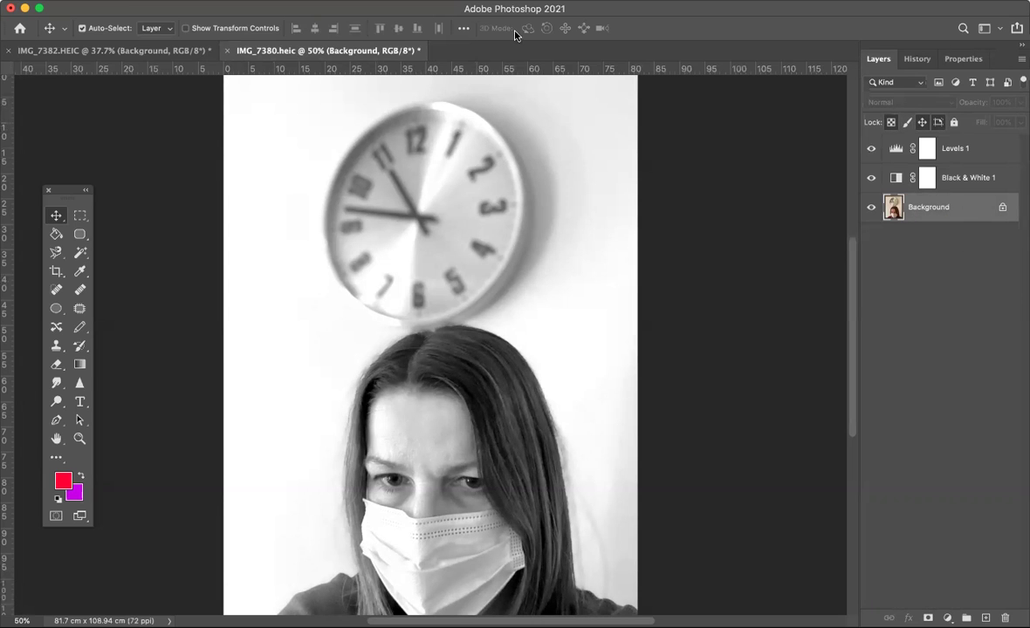
{"action": "left_click", "coordinate": [336, 0]}
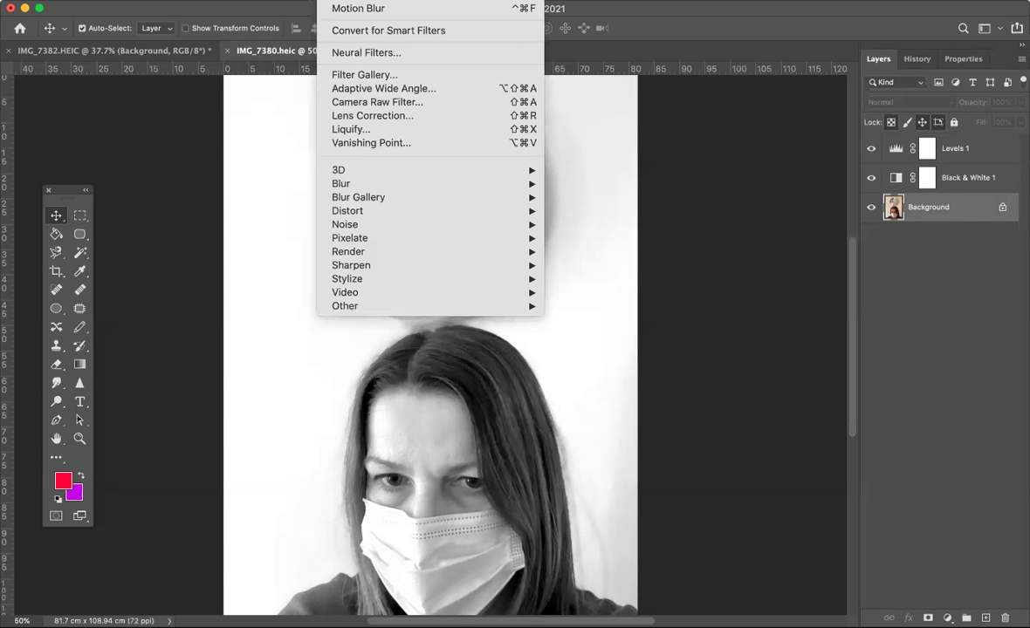
{"action": "mouse_move", "coordinate": [344, 189]}
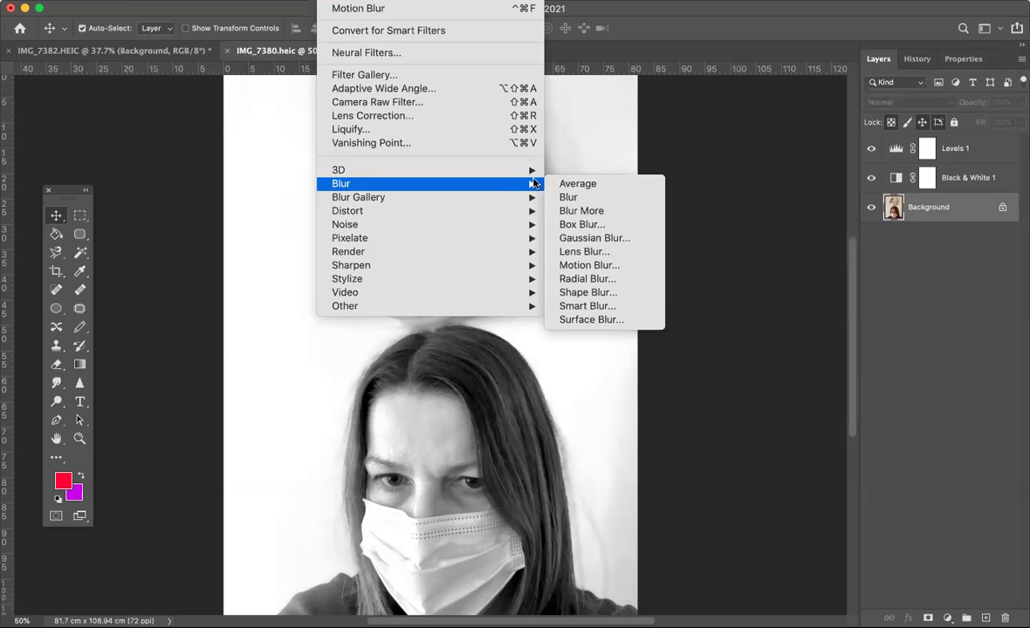
{"action": "left_click", "coordinate": [577, 265]}
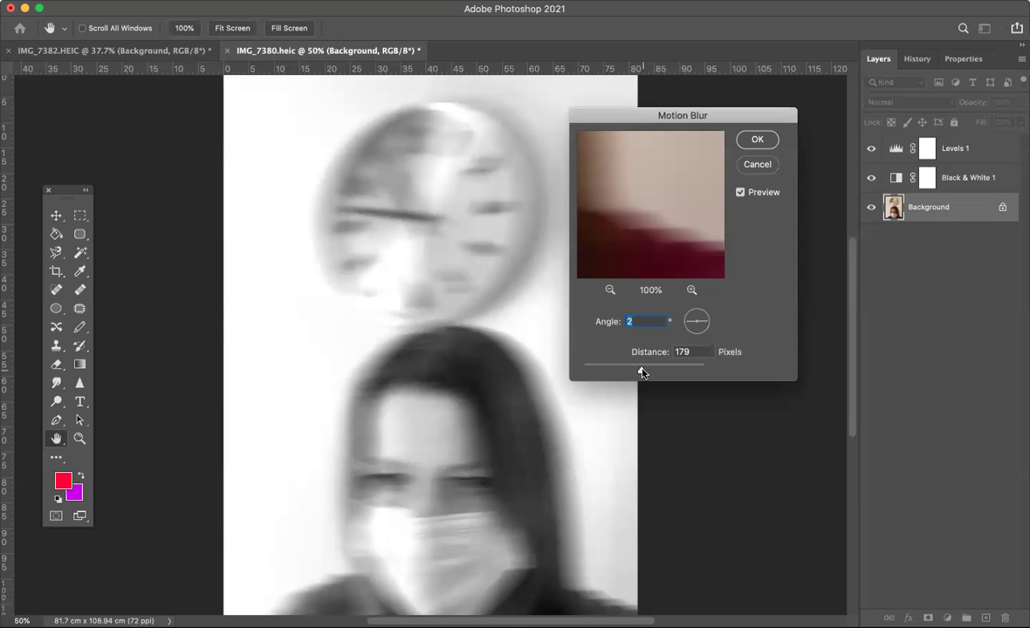
{"action": "left_click", "coordinate": [702, 332]}
{"action": "key", "text": "Up"}
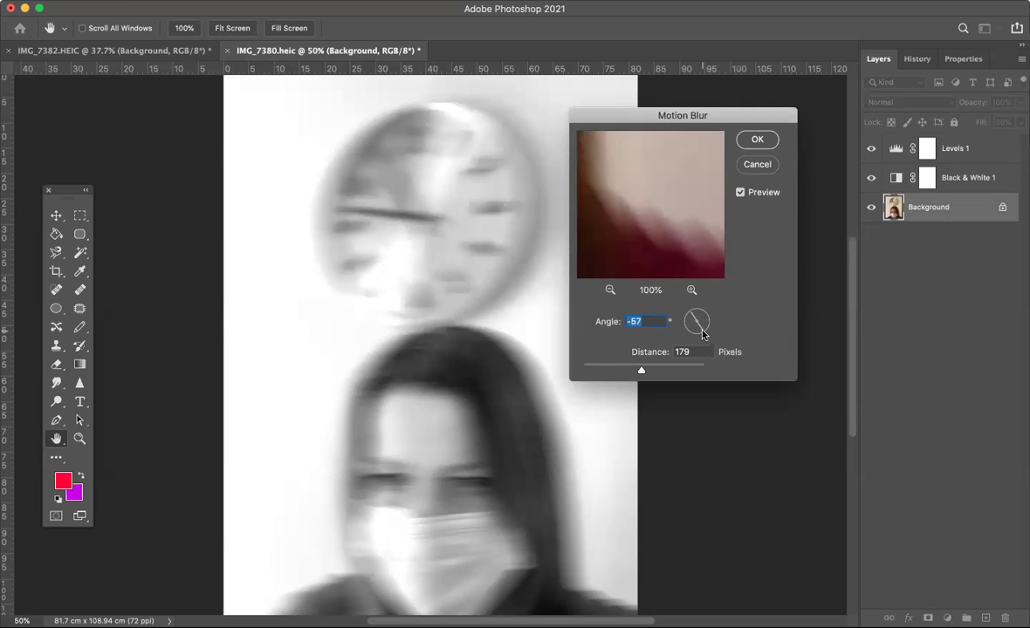
{"action": "mouse_move", "coordinate": [702, 332]}
{"action": "left_mouse_down"}
{"action": "mouse_move", "coordinate": [698, 309]}
{"action": "mouse_move", "coordinate": [707, 320]}
{"action": "left_mouse_up"}
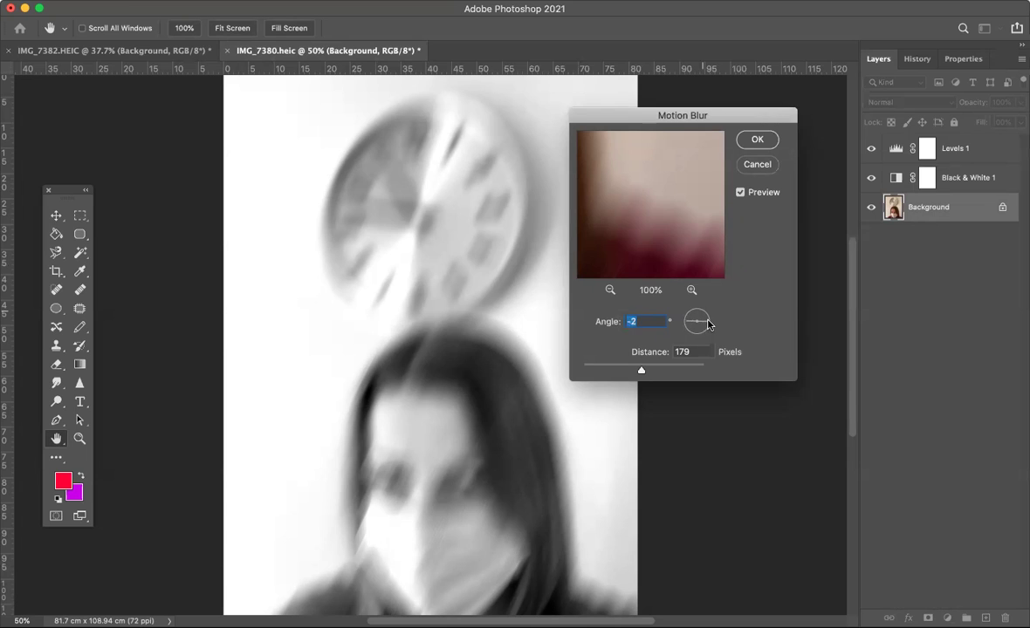
{"action": "type", "text": "4"}
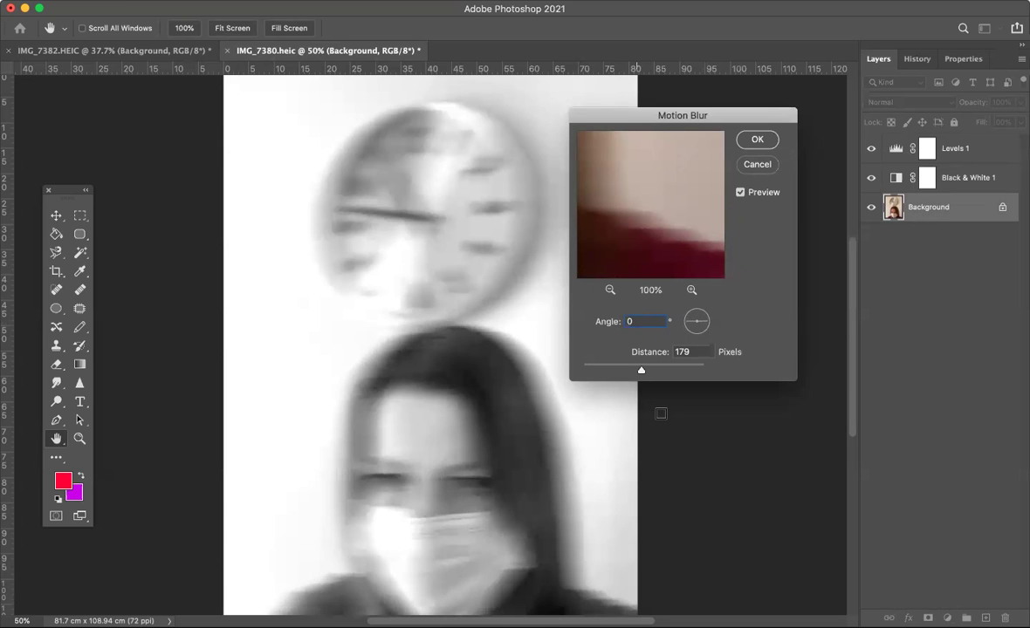
{"action": "mouse_move", "coordinate": [645, 373]}
{"action": "left_mouse_down"}
{"action": "mouse_move", "coordinate": [662, 372]}
{"action": "mouse_move", "coordinate": [609, 370]}
{"action": "mouse_move", "coordinate": [643, 373]}
{"action": "left_mouse_up"}
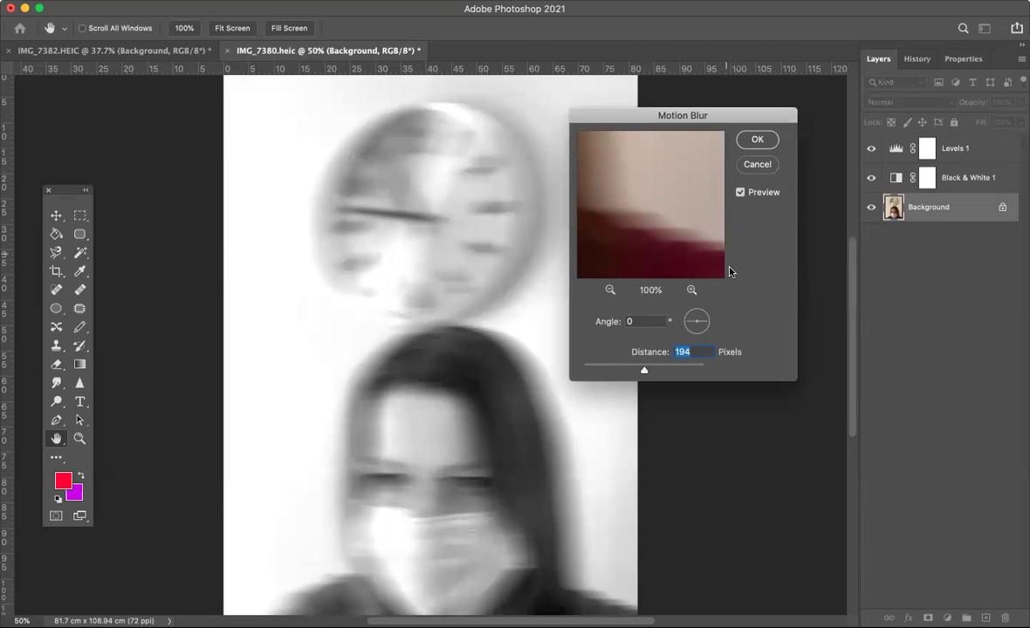
{"action": "left_click", "coordinate": [756, 144]}
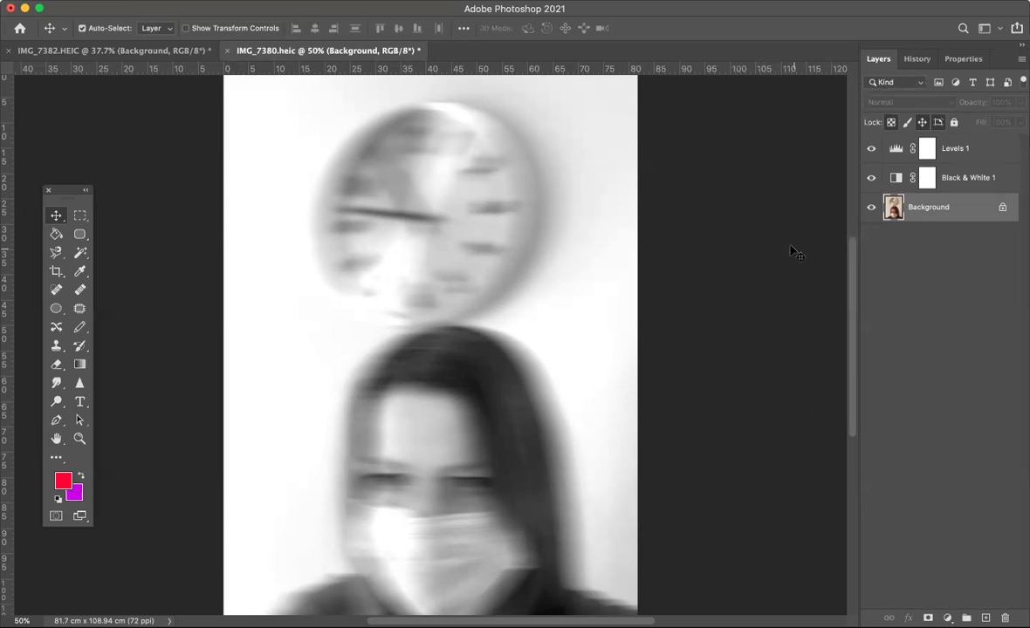
Create a new layer above Levels 1 and fill it with 50% Gray.
{"action": "left_click", "coordinate": [990, 153]}
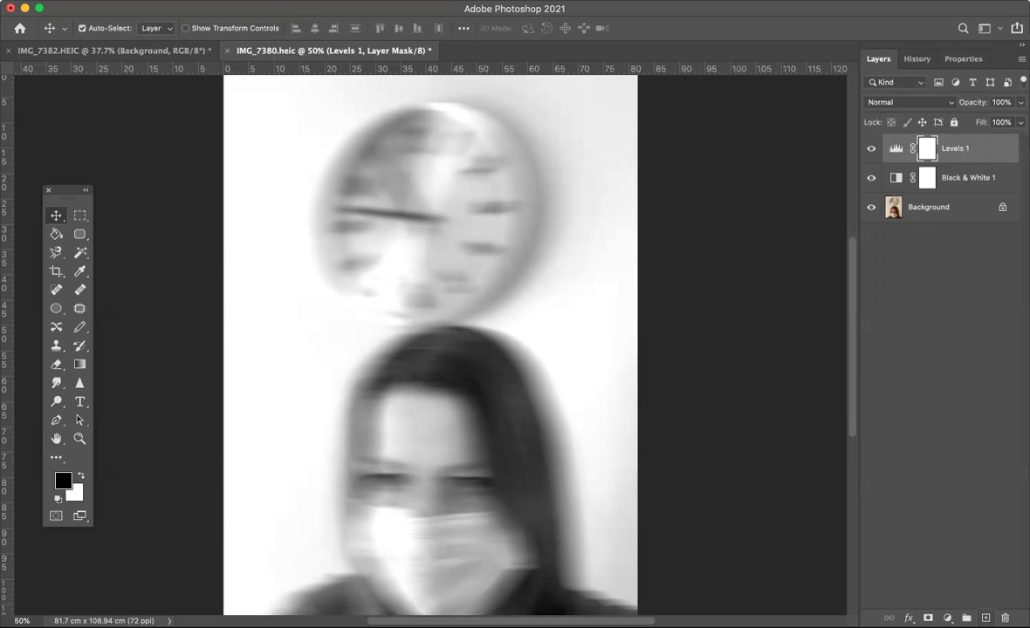
{"action": "key", "text": "alt+shift+super+n"}
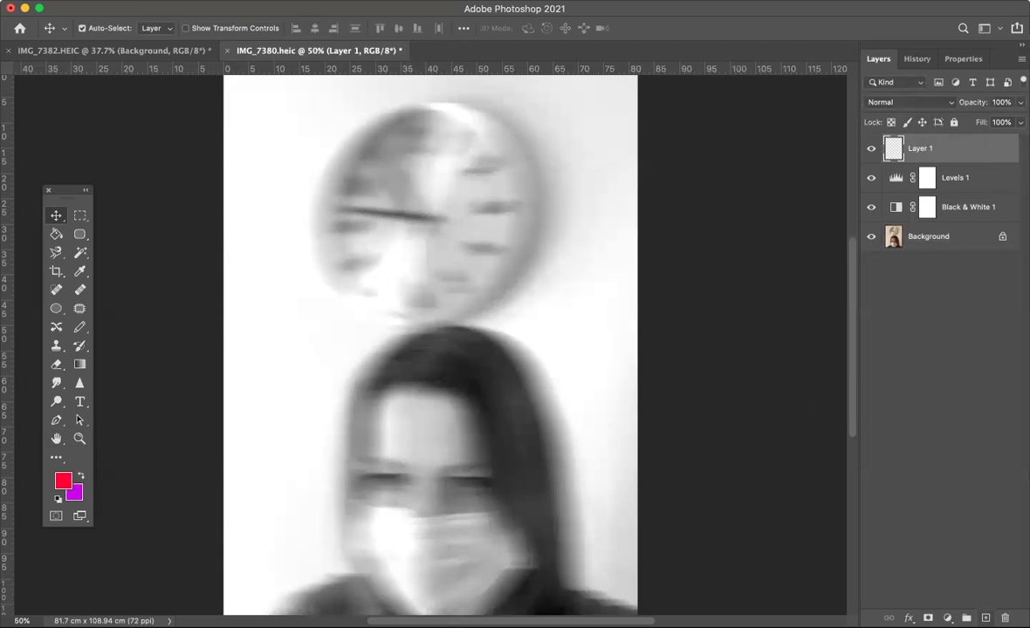
{"action": "key", "text": "super+alt+shift+e"}
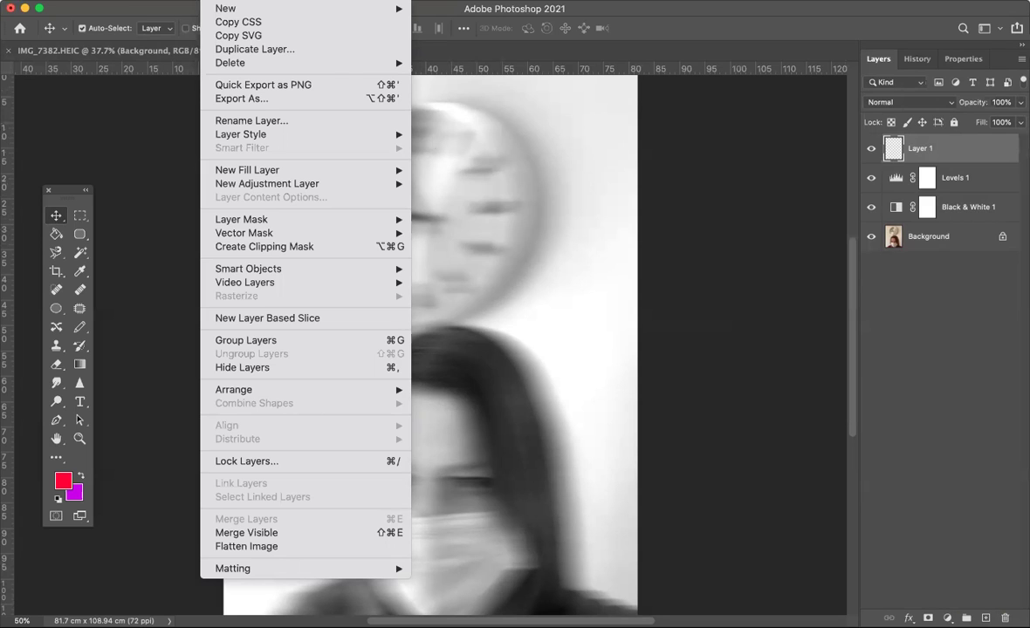
{"action": "key", "text": "Left"}
{"action": "key", "text": "Left"}
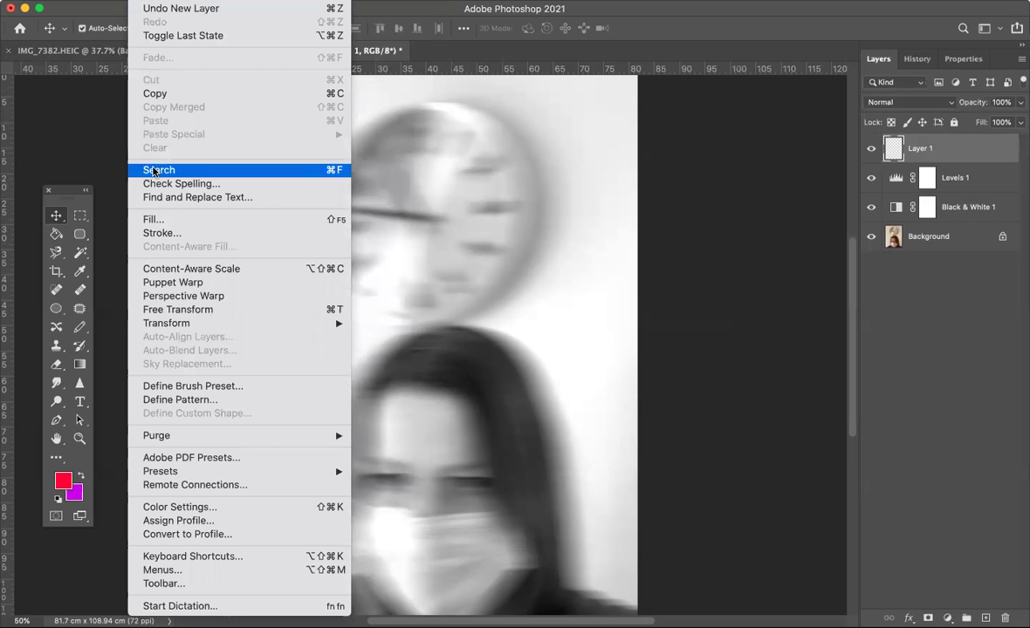
{"action": "left_click", "coordinate": [154, 225]}
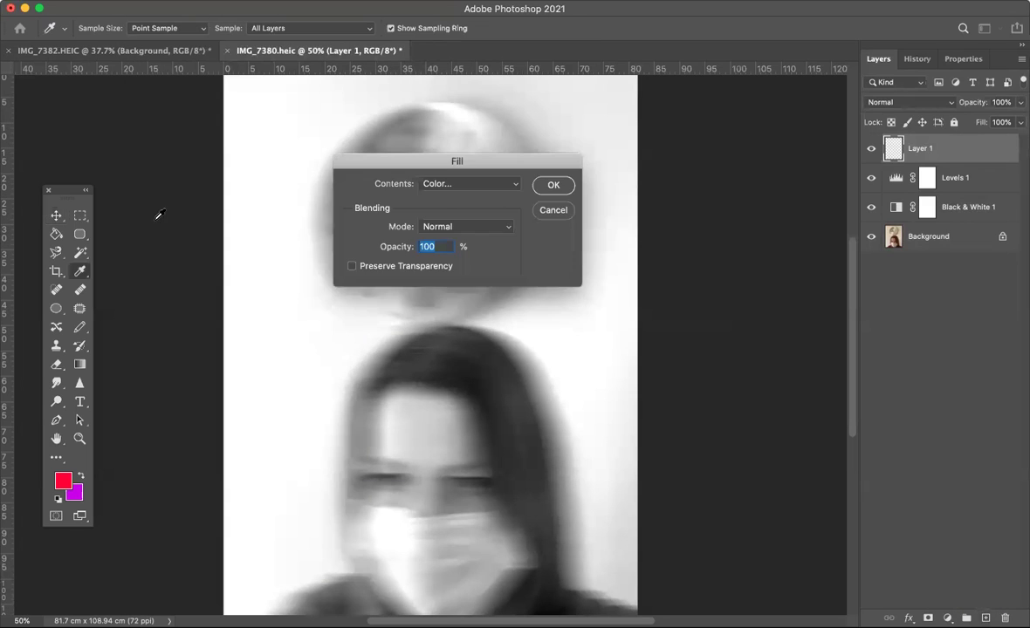
{"action": "left_click", "coordinate": [495, 186]}
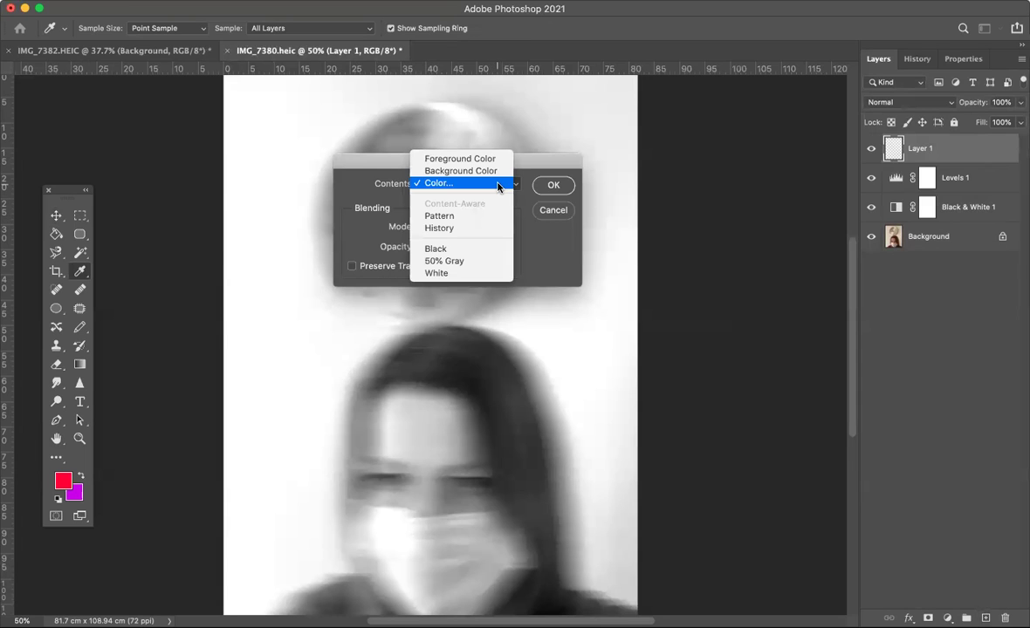
{"action": "left_click", "coordinate": [449, 262]}
{"action": "left_click", "coordinate": [554, 185]}
{"action": "key", "text": "v"}
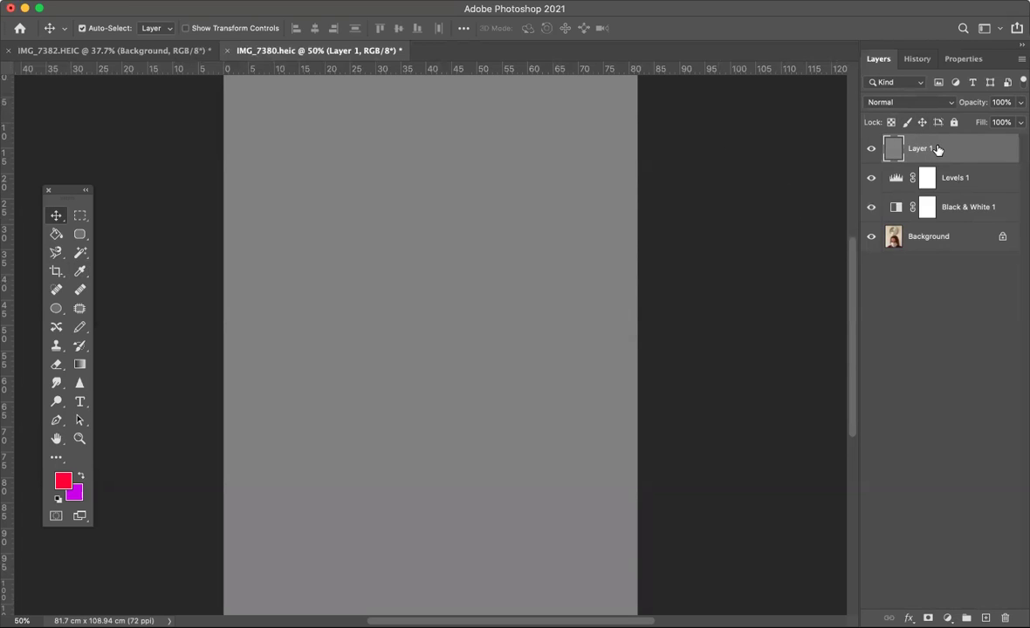
Apply a Film Grain filter to Layer 1 with grain 7, highlight area 18 and intensity 7.
{"action": "mouse_move", "coordinate": [937, 149]}
{"action": "left_mouse_down"}
{"action": "mouse_move", "coordinate": [940, 183]}
{"action": "mouse_move", "coordinate": [930, 142]}
{"action": "left_mouse_up"}
{"action": "left_click", "coordinate": [336, 0]}
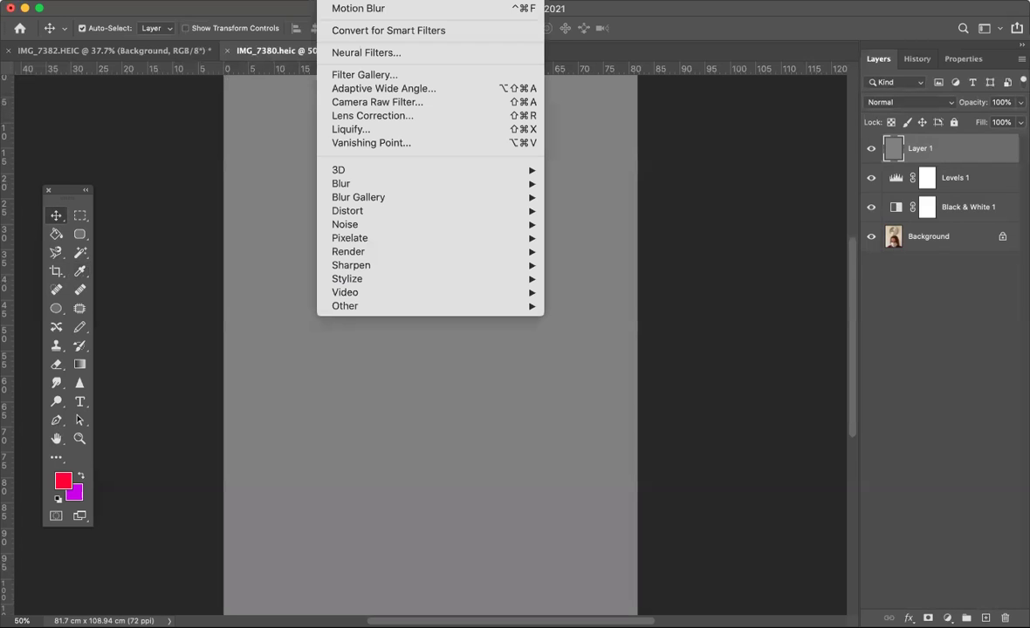
{"action": "left_click", "coordinate": [360, 77]}
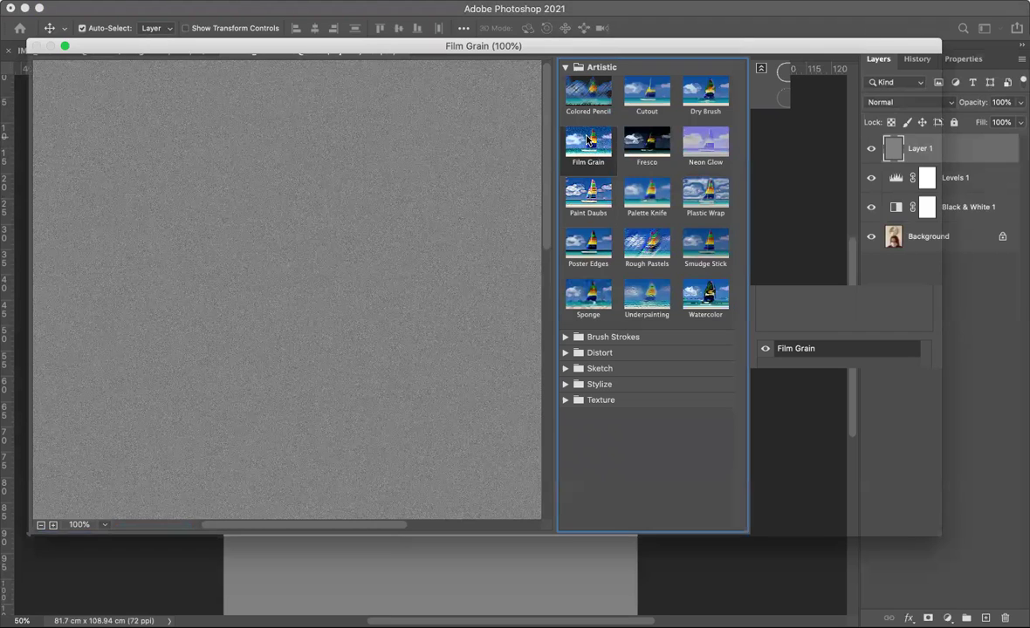
{"action": "left_click", "coordinate": [826, 161]}
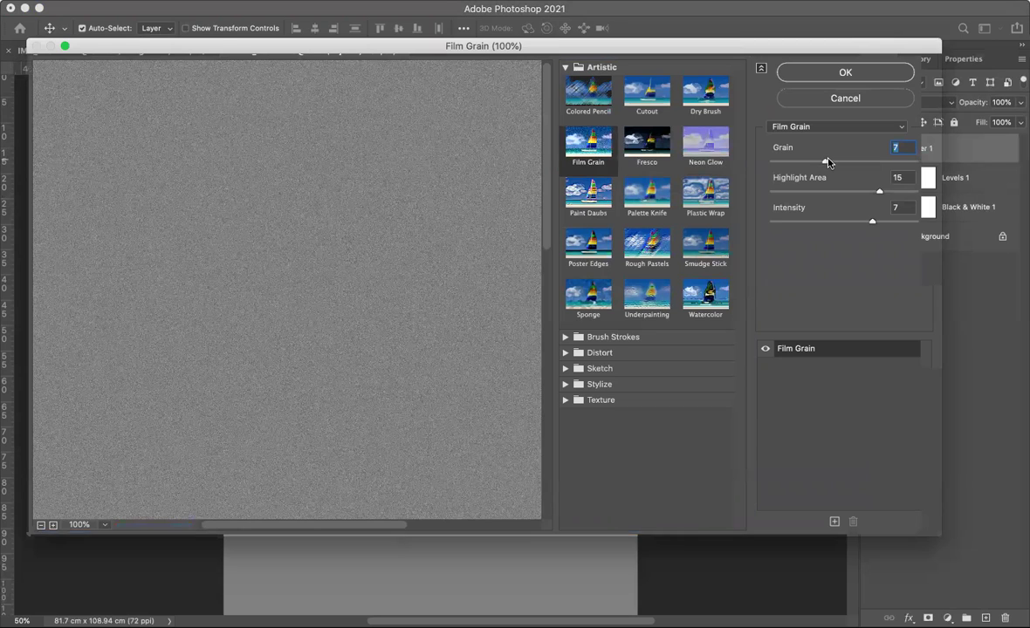
{"action": "left_click_drag", "start_coordinate": [877, 191], "coordinate": [896, 194]}
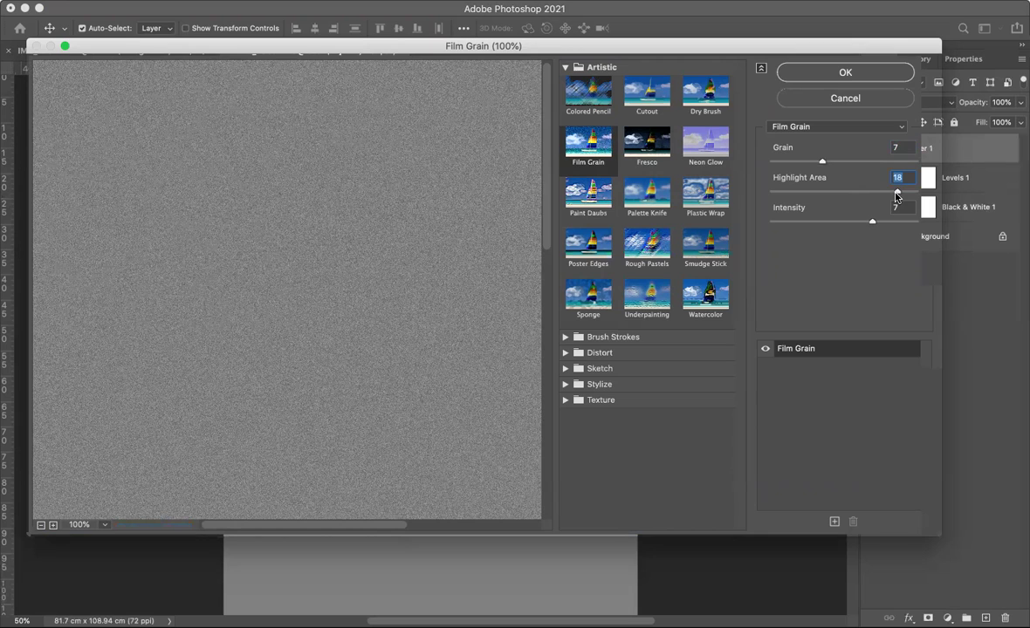
{"action": "left_click", "coordinate": [822, 73]}
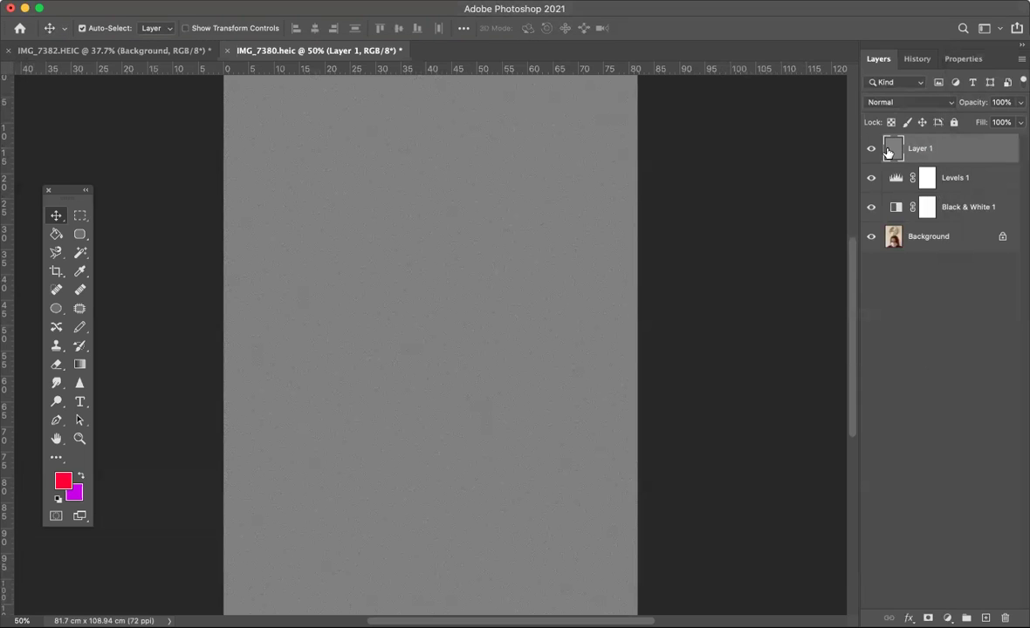
Set Layer 1's blend mode to Color Burn and its opacity to 39%.
{"action": "left_click", "coordinate": [950, 103]}
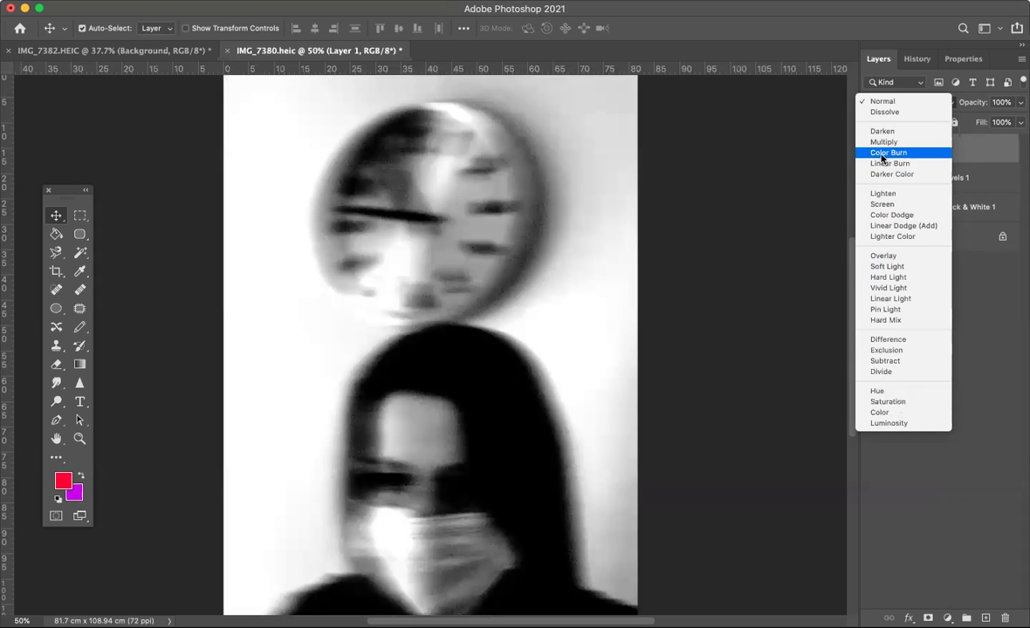
{"action": "left_click", "coordinate": [882, 155]}
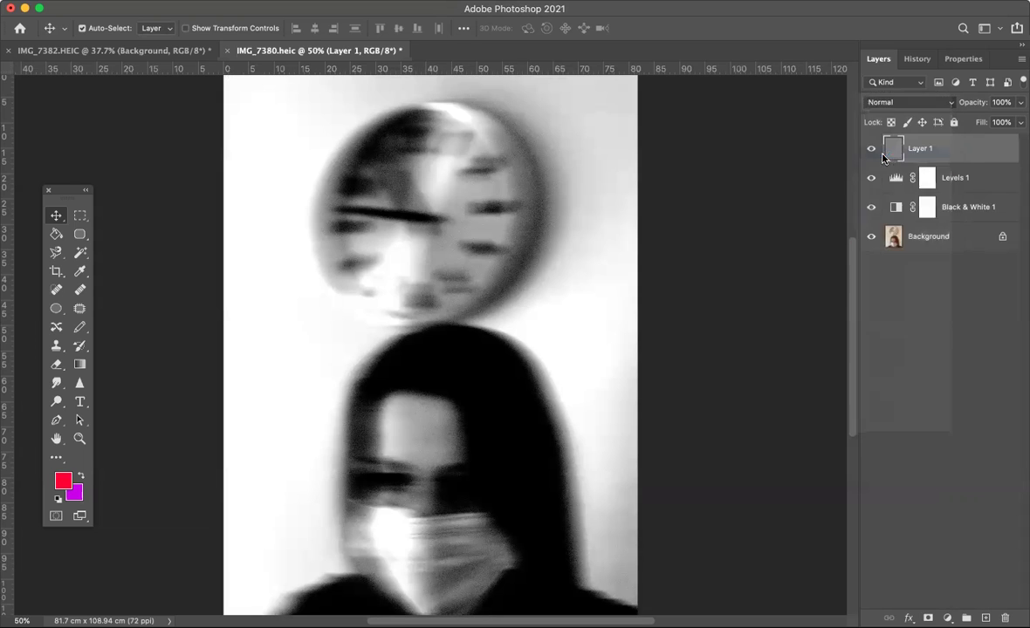
{"action": "left_click", "coordinate": [1020, 106]}
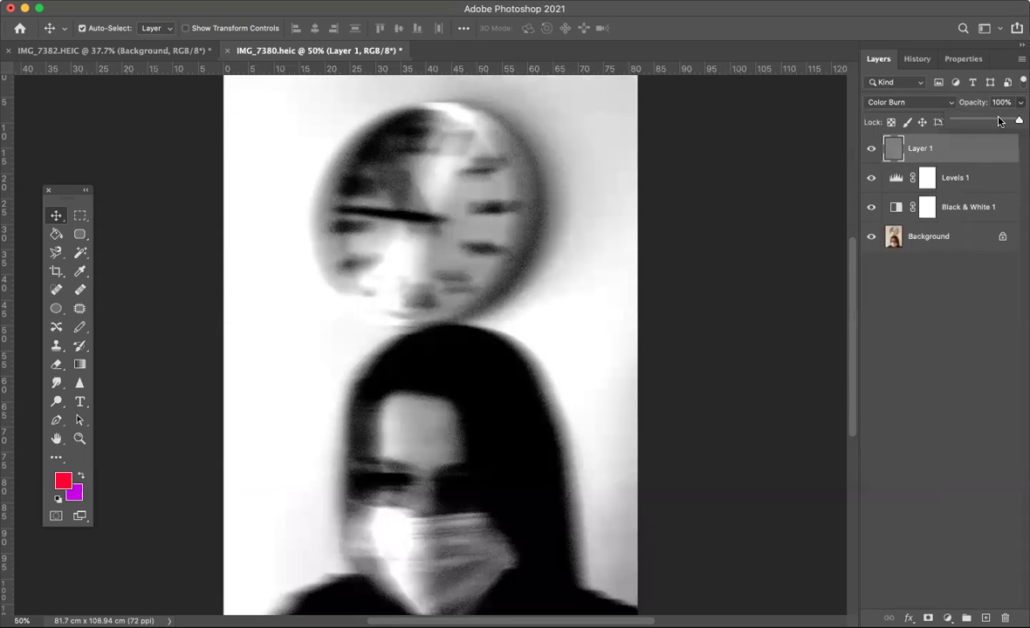
{"action": "left_click_drag", "start_coordinate": [1020, 119], "coordinate": [992, 125]}
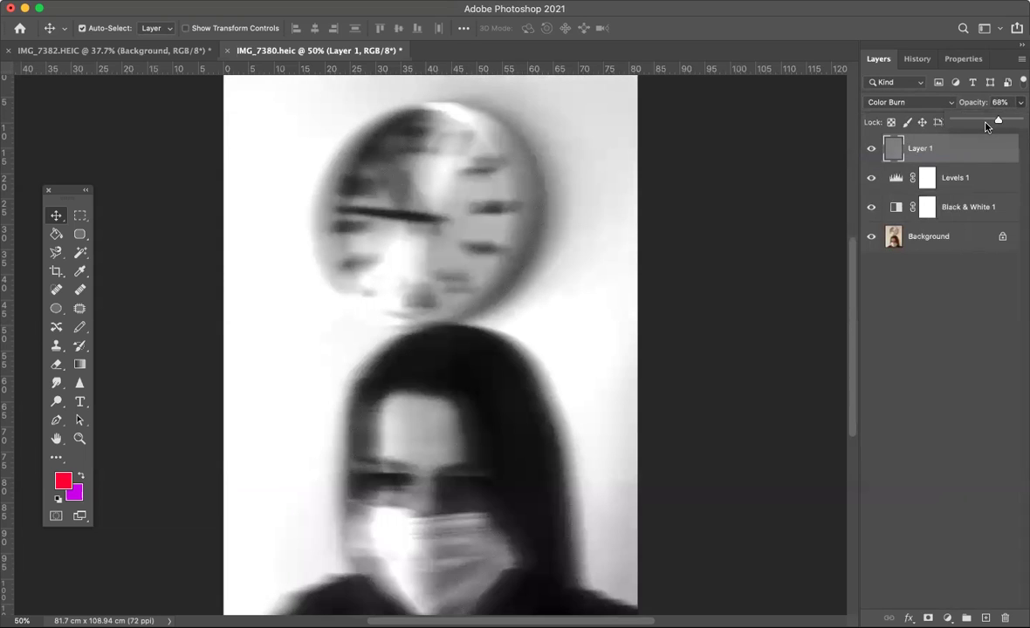
{"action": "left_click", "coordinate": [986, 121]}
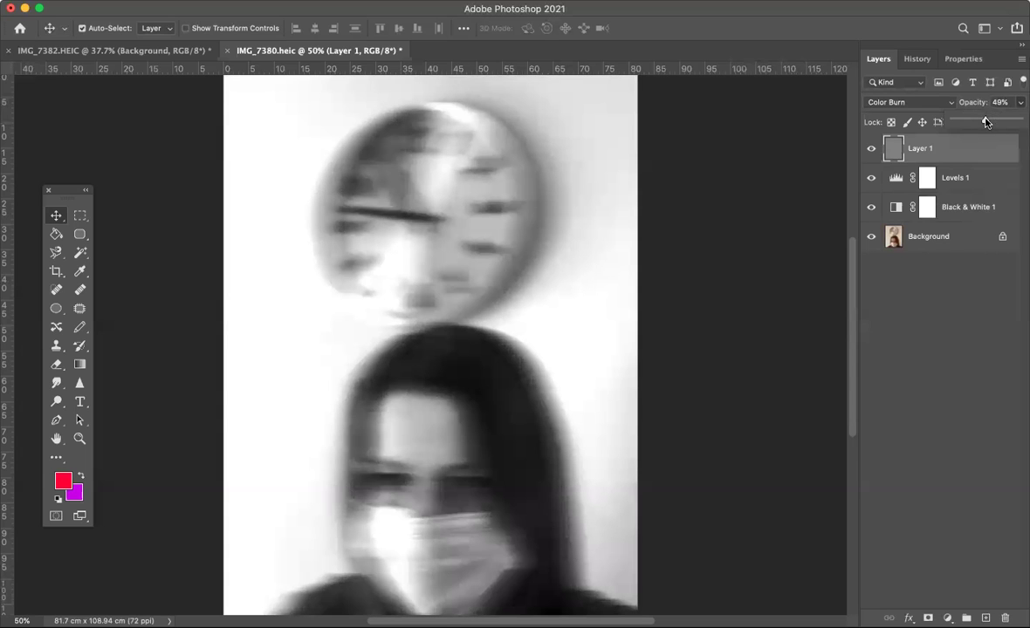
{"action": "left_click_drag", "start_coordinate": [986, 121], "coordinate": [978, 122]}
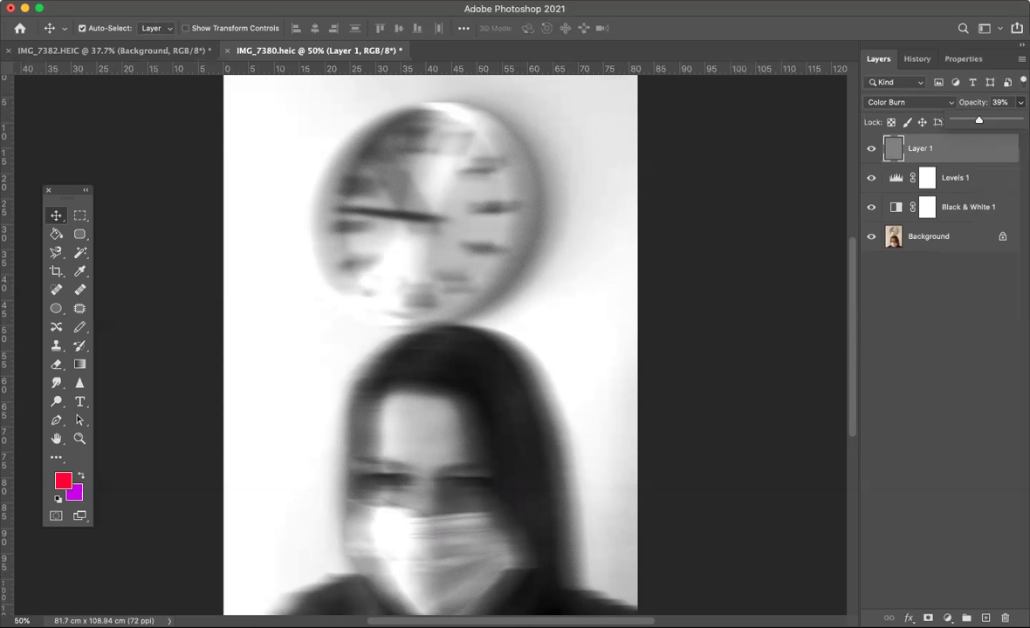
Save the layered document on the computer in Photoshop format as "motion blur" in the Diptychs folder.
{"action": "left_click", "coordinate": [118, 4]}
{"action": "left_click", "coordinate": [129, 155]}
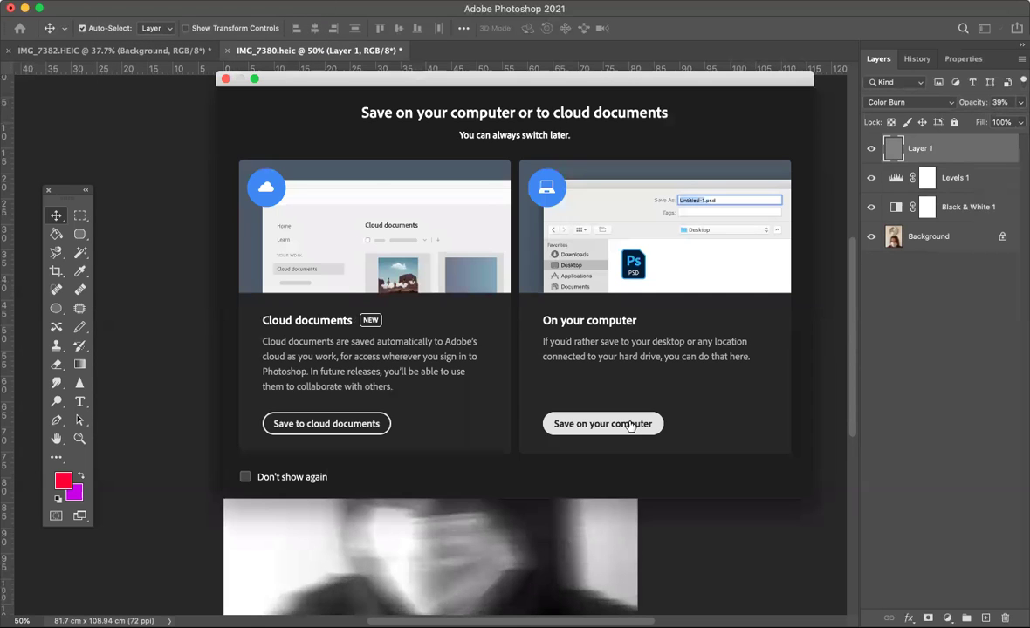
{"action": "left_click", "coordinate": [632, 425]}
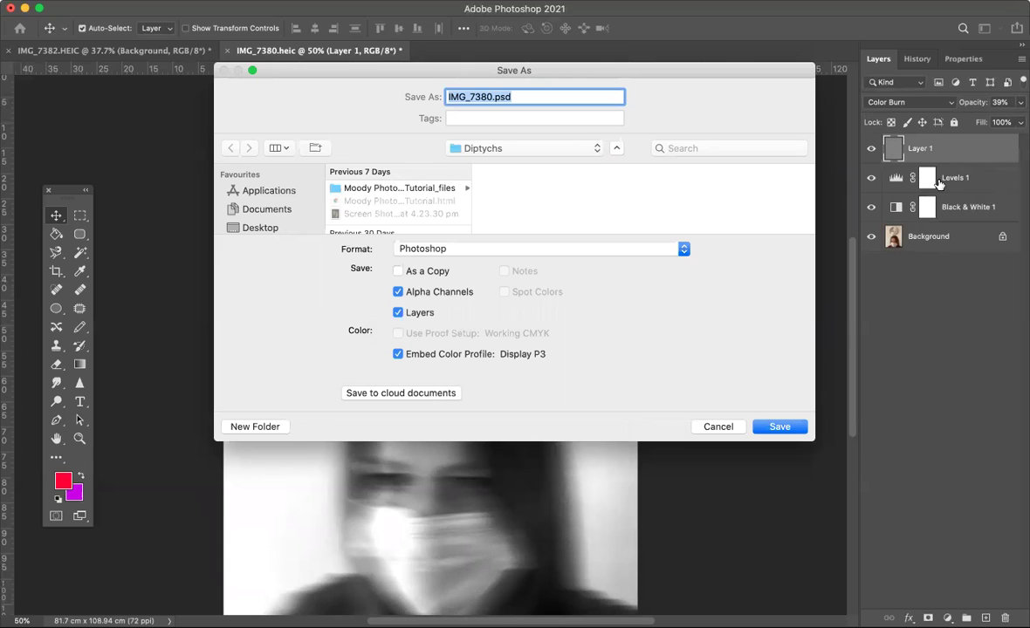
{"action": "type", "text": "moti"}
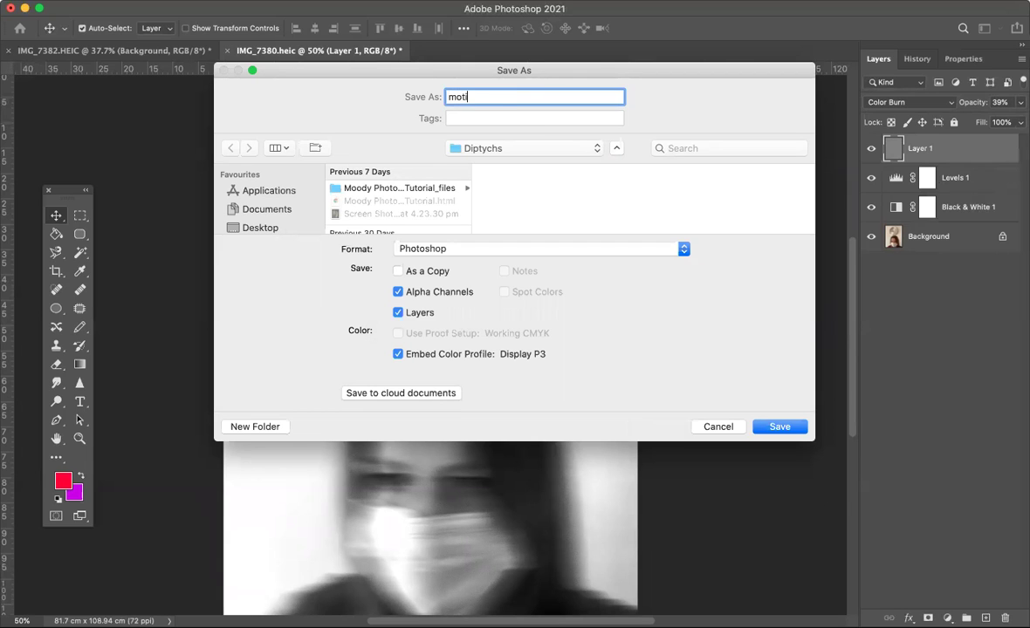
{"action": "type", "text": "on blur"}
{"action": "left_click", "coordinate": [776, 427]}
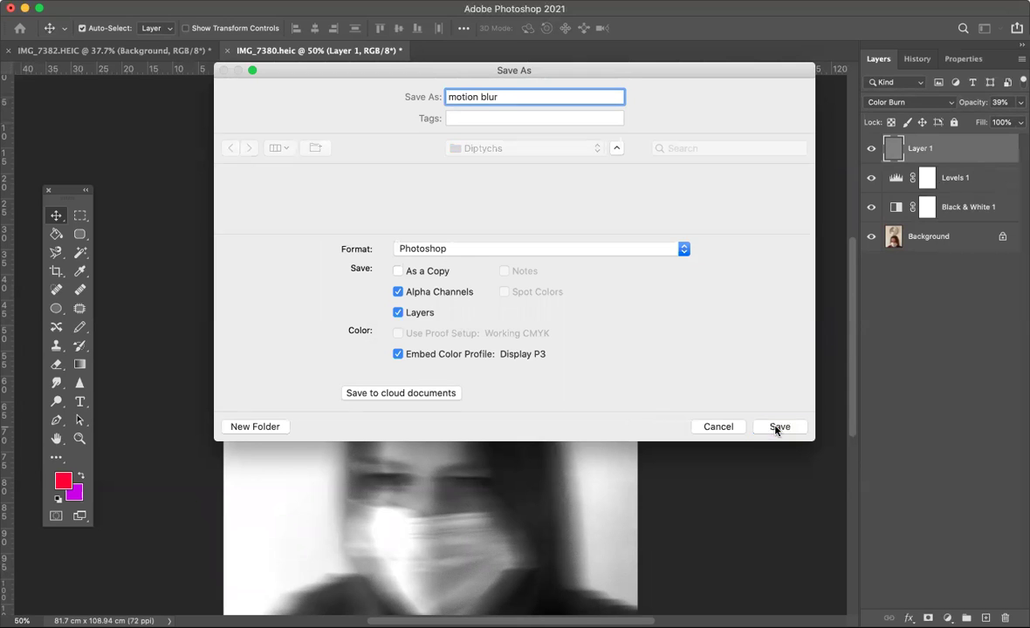
{"action": "left_click", "coordinate": [684, 268]}
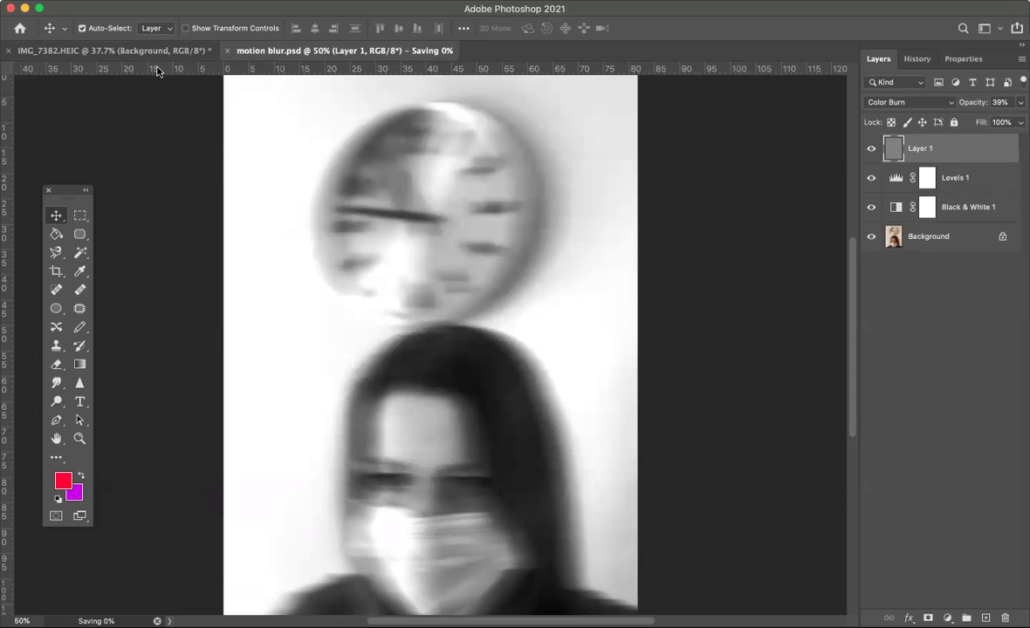
Save a JPEG copy named motion blur.jpg in the Diptychs folder at maximum quality 12 with the Baseline ("Standard") format option.
{"action": "left_click", "coordinate": [118, 2]}
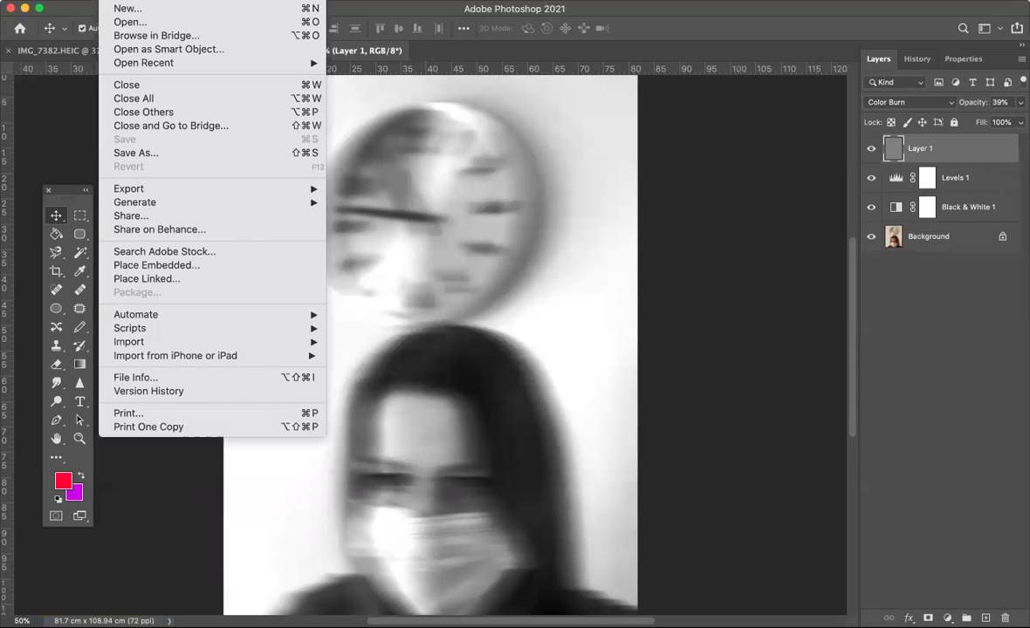
{"action": "left_click", "coordinate": [133, 155]}
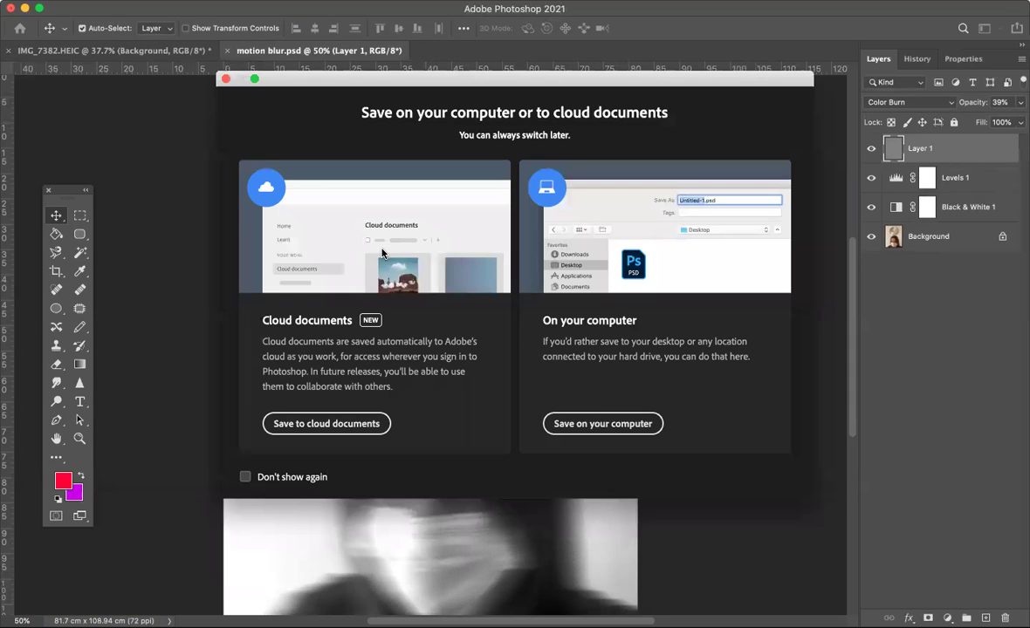
{"action": "left_click", "coordinate": [602, 424]}
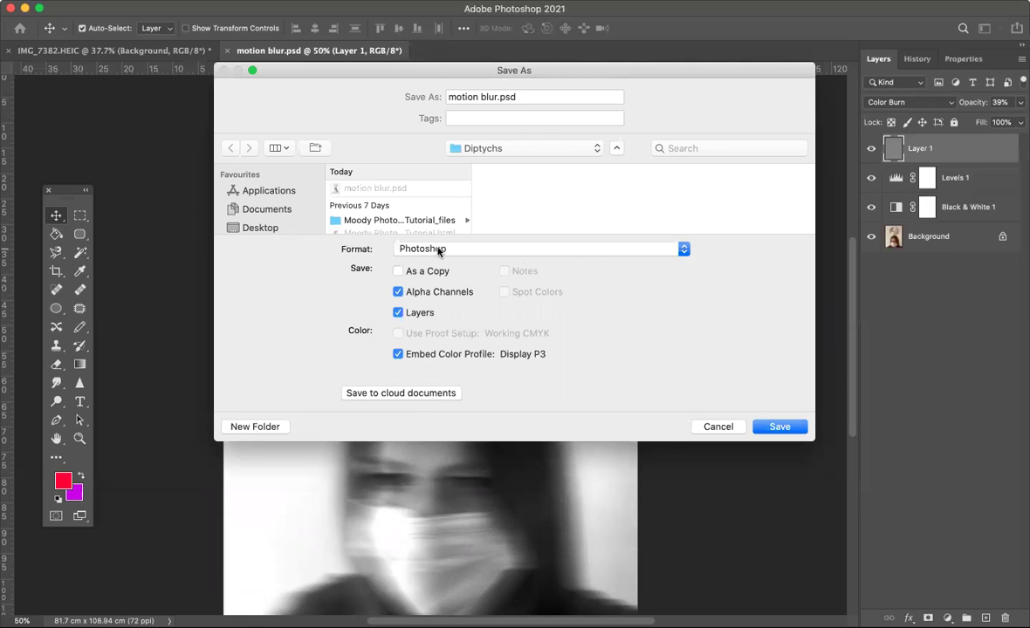
{"action": "left_click", "coordinate": [410, 249]}
{"action": "left_click", "coordinate": [414, 339]}
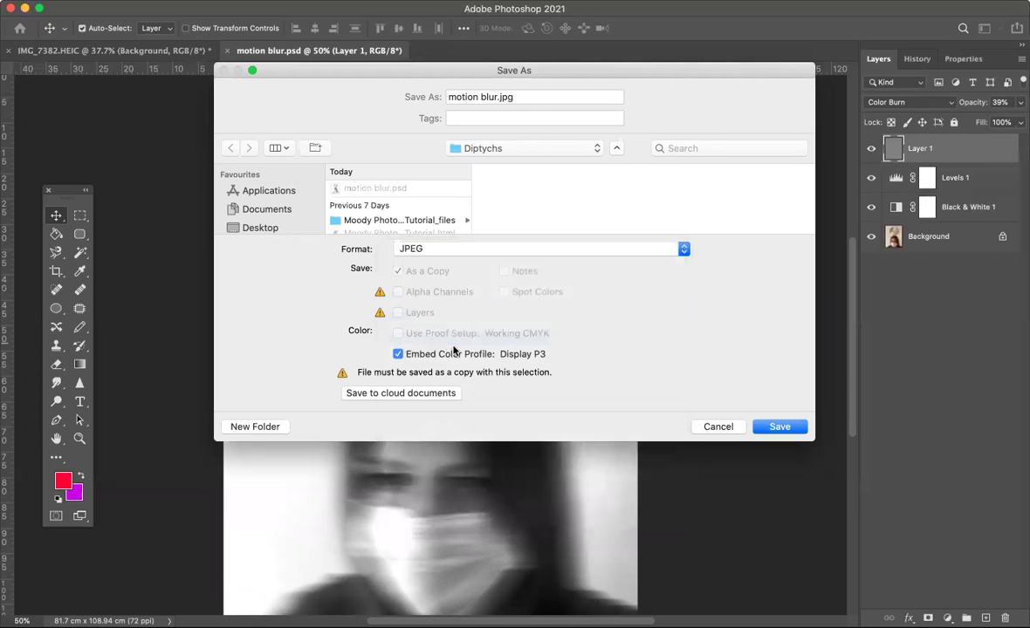
{"action": "left_click", "coordinate": [779, 426]}
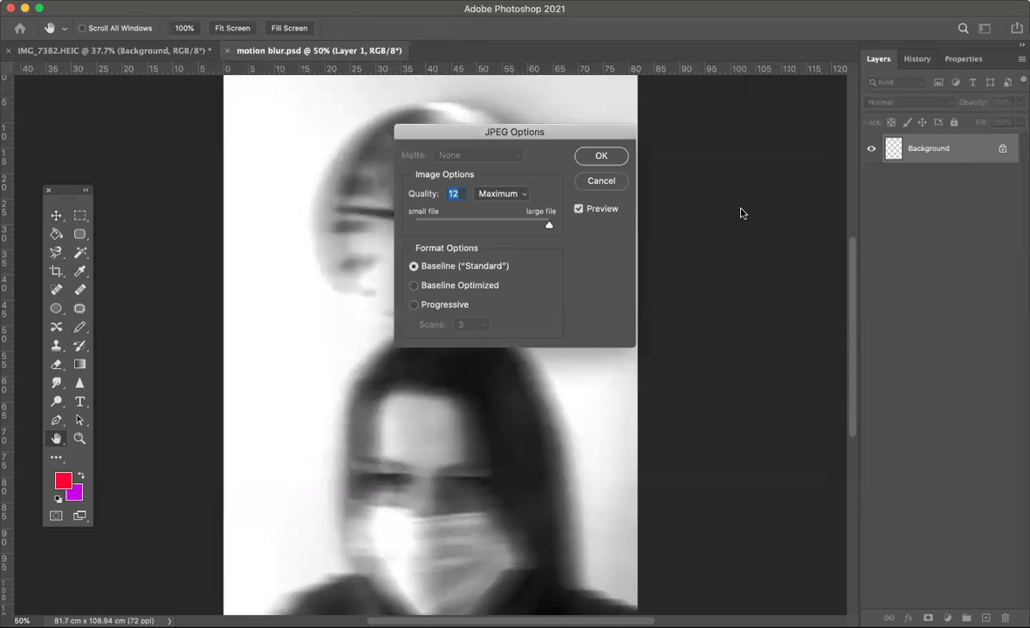
{"action": "left_click", "coordinate": [596, 155]}
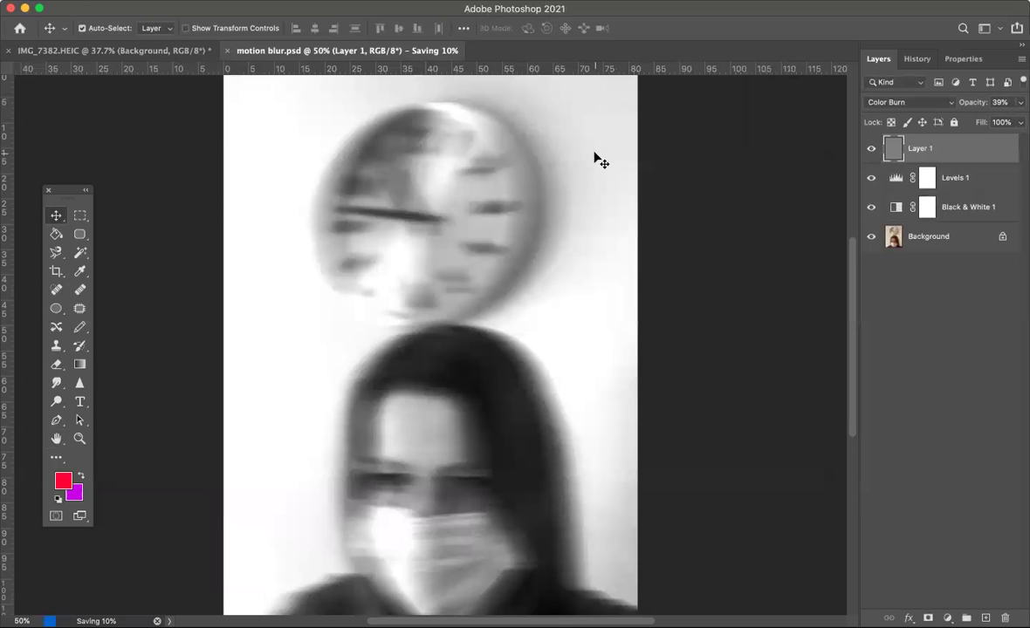